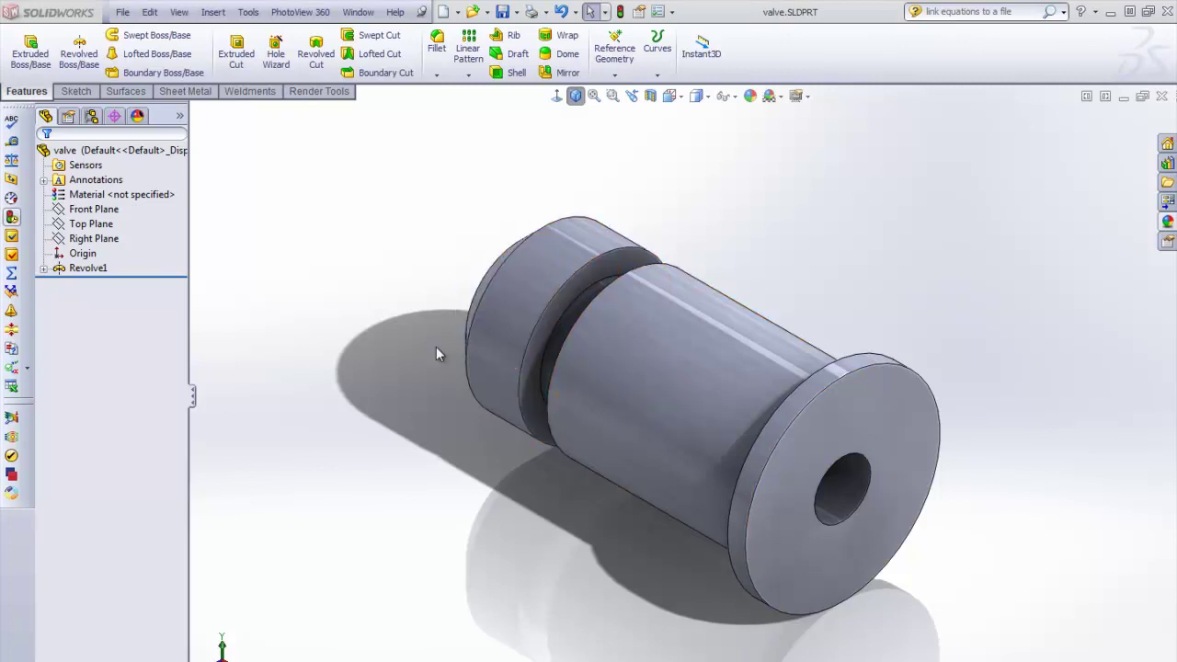
# Open the valve's Revolve1 profile sketch face-on and move its Ø2.00 dimension left of the profile.
pyautogui.moveTo(436, 347)
pyautogui.mouseDown(button='middle')
pyautogui.moveTo(480, 328)
pyautogui.moveTo(551, 395)
pyautogui.moveTo(599, 488)
pyautogui.moveTo(544, 567)
pyautogui.moveTo(601, 393)
pyautogui.mouseUp(button='middle')
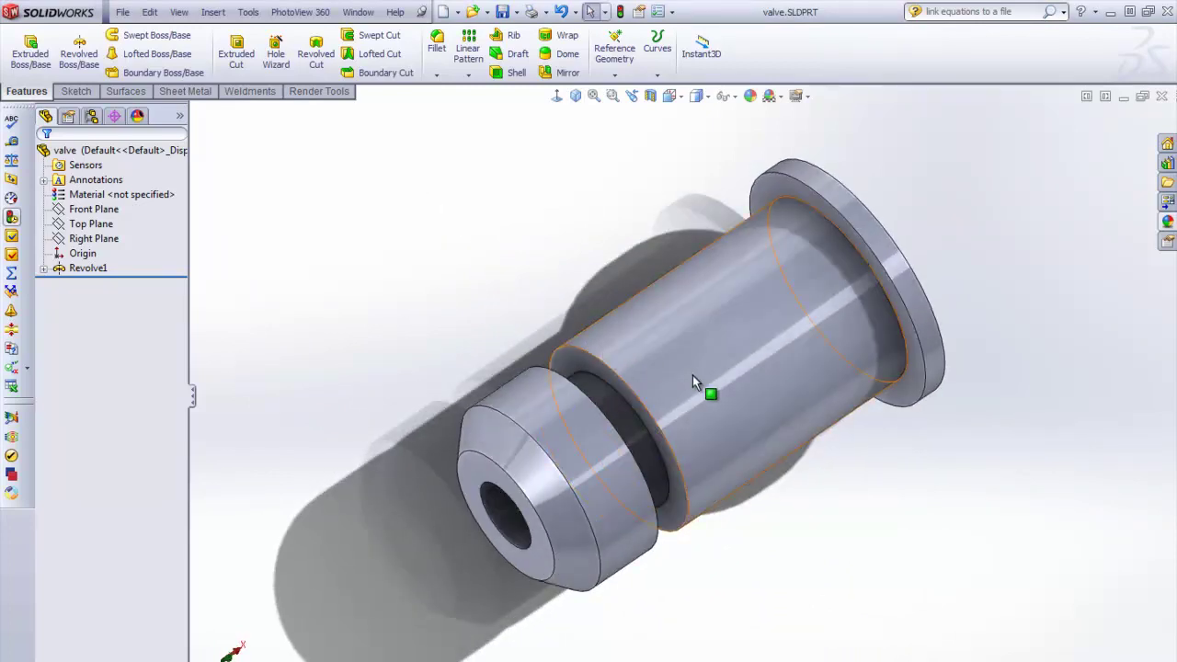
pyautogui.click(92, 238)
pyautogui.click(88, 267)
pyautogui.rightClick(88, 268)
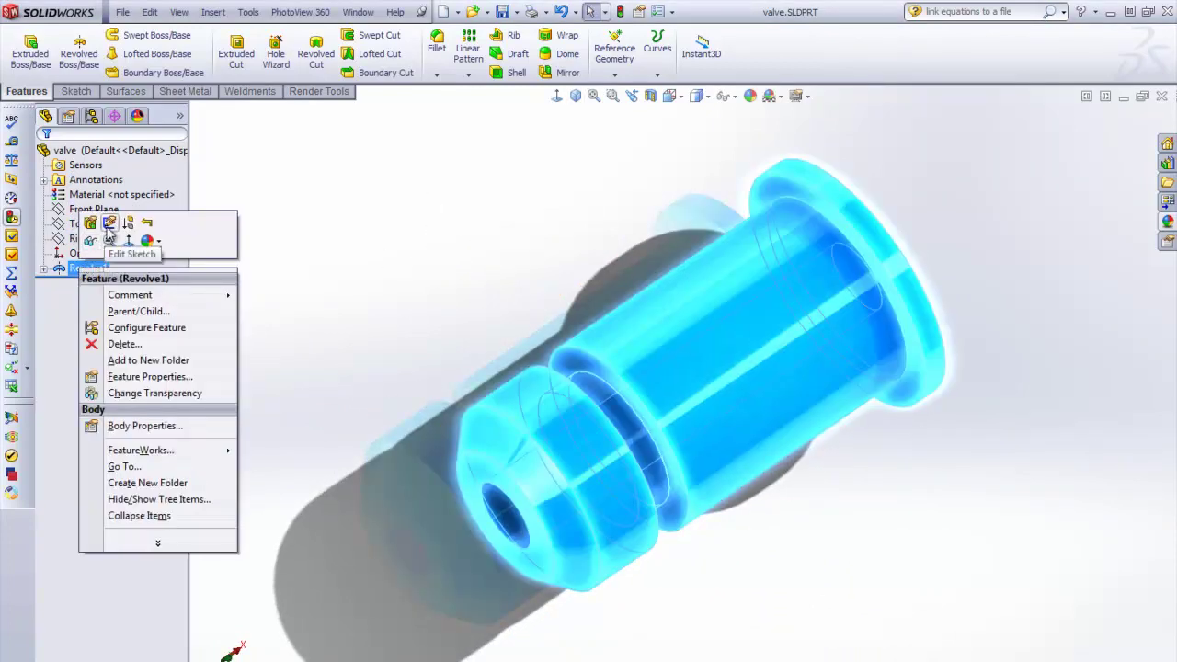
pyautogui.click(110, 228)
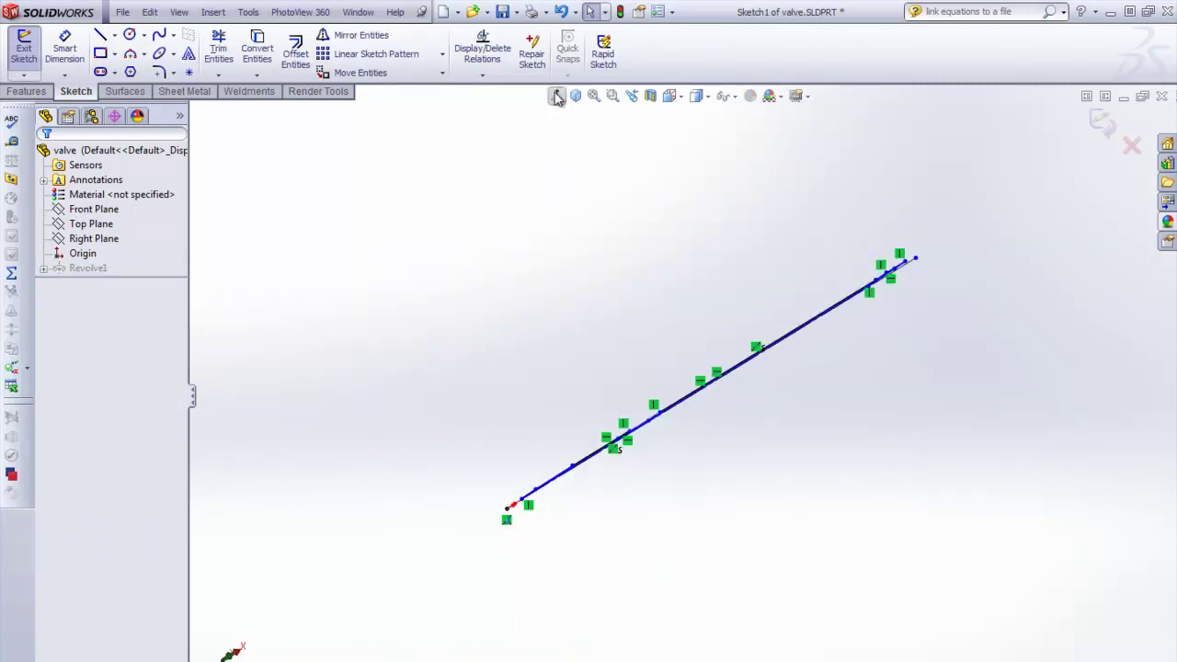
pyautogui.click(558, 96)
pyautogui.moveTo(381, 450); pyautogui.dragTo(291, 514)
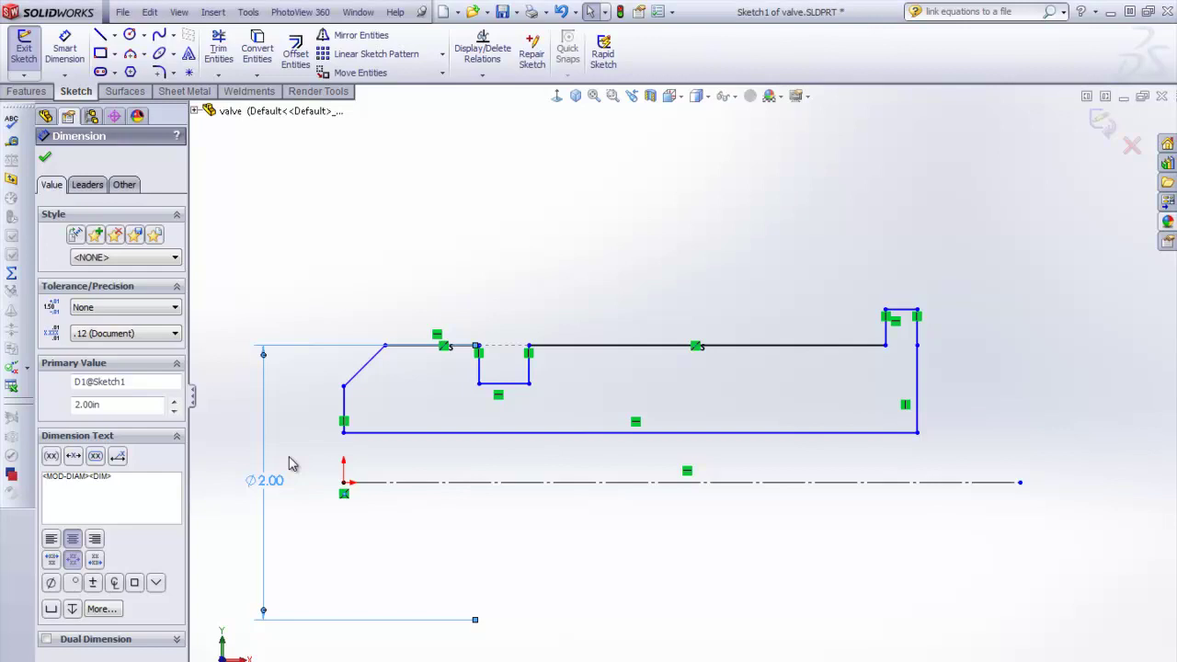
# Exit the sketch and create the global variable "Diameter" = 2 in the Equations manager.
pyautogui.click(1104, 124)
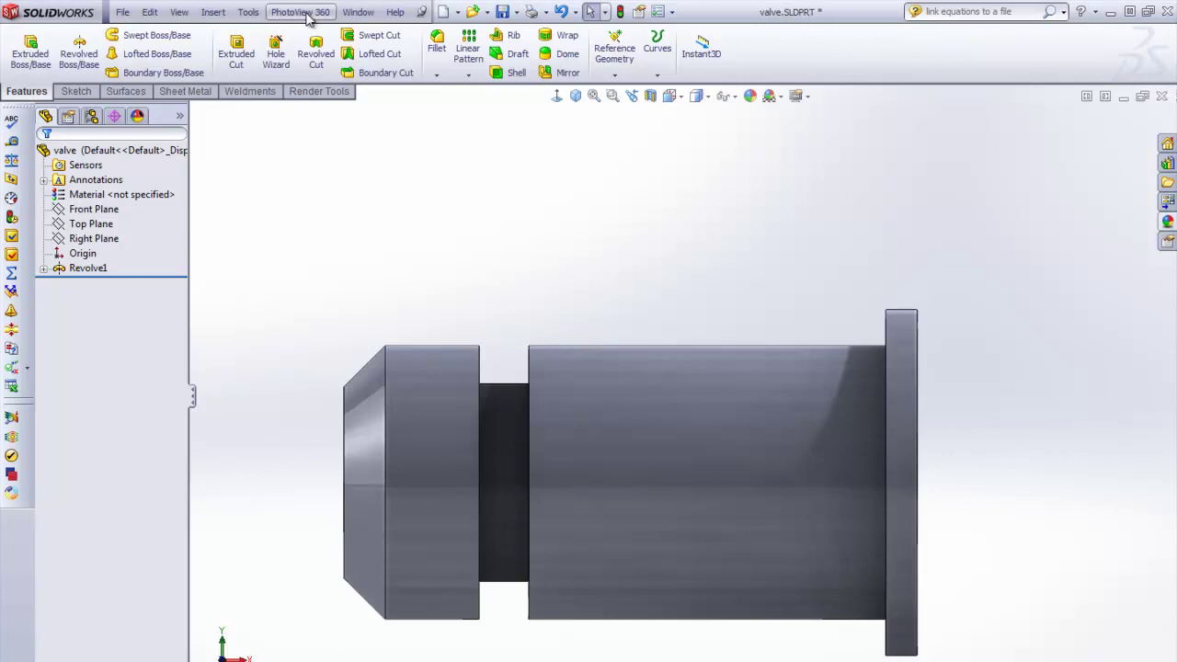
pyautogui.click(249, 13)
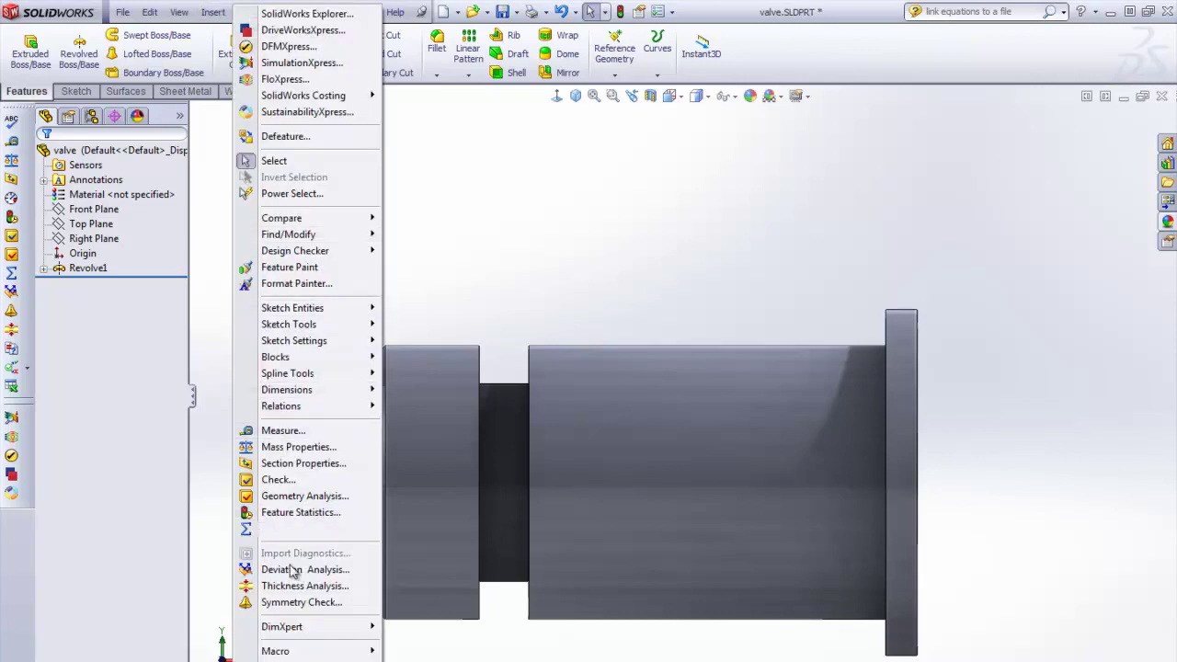
pyautogui.click(287, 528)
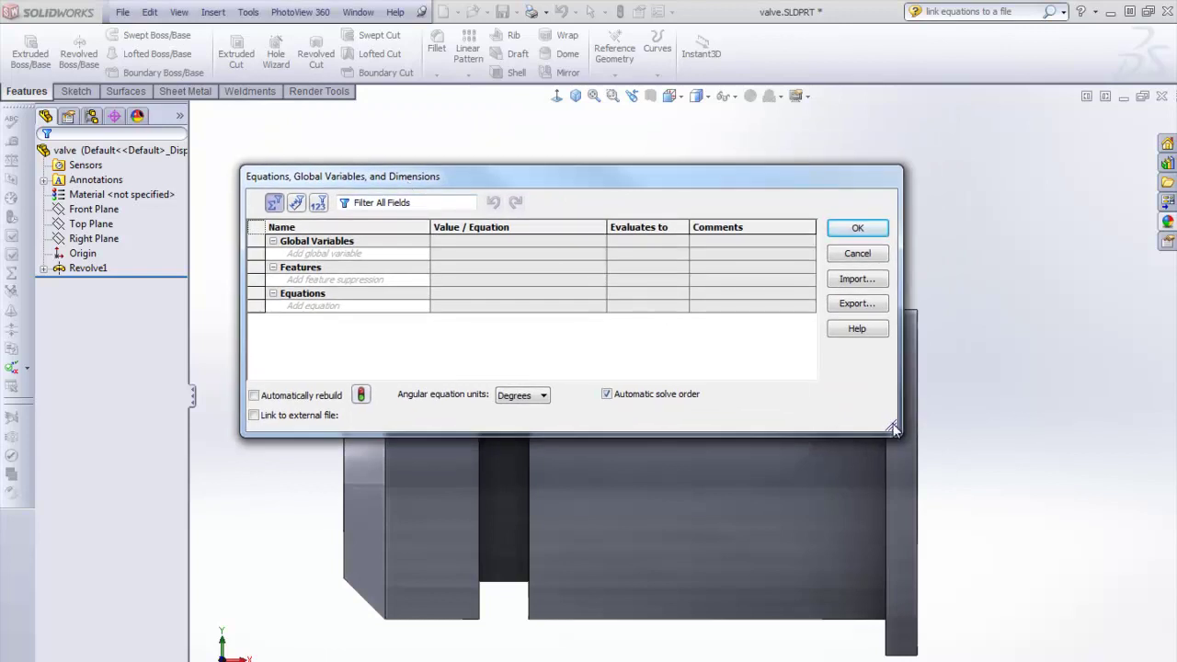
pyautogui.moveTo(895, 428); pyautogui.dragTo(1056, 596)
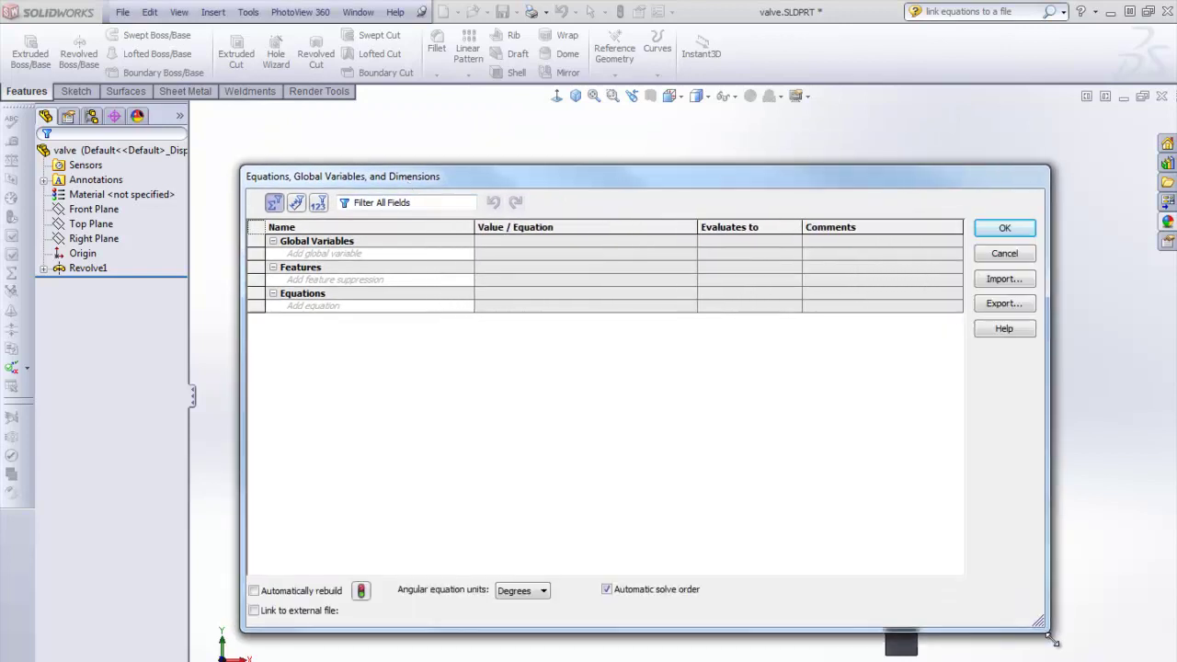
pyautogui.click(340, 254)
pyautogui.write('"Diameter')
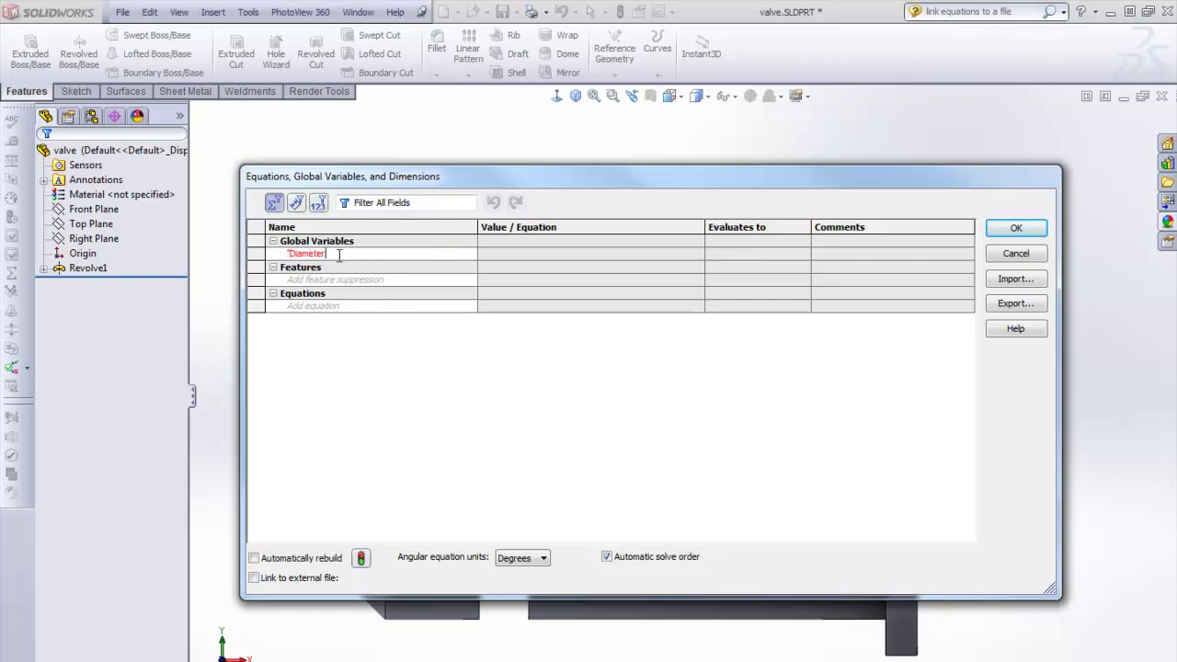
pyautogui.write('"')
pyautogui.press('Tab')
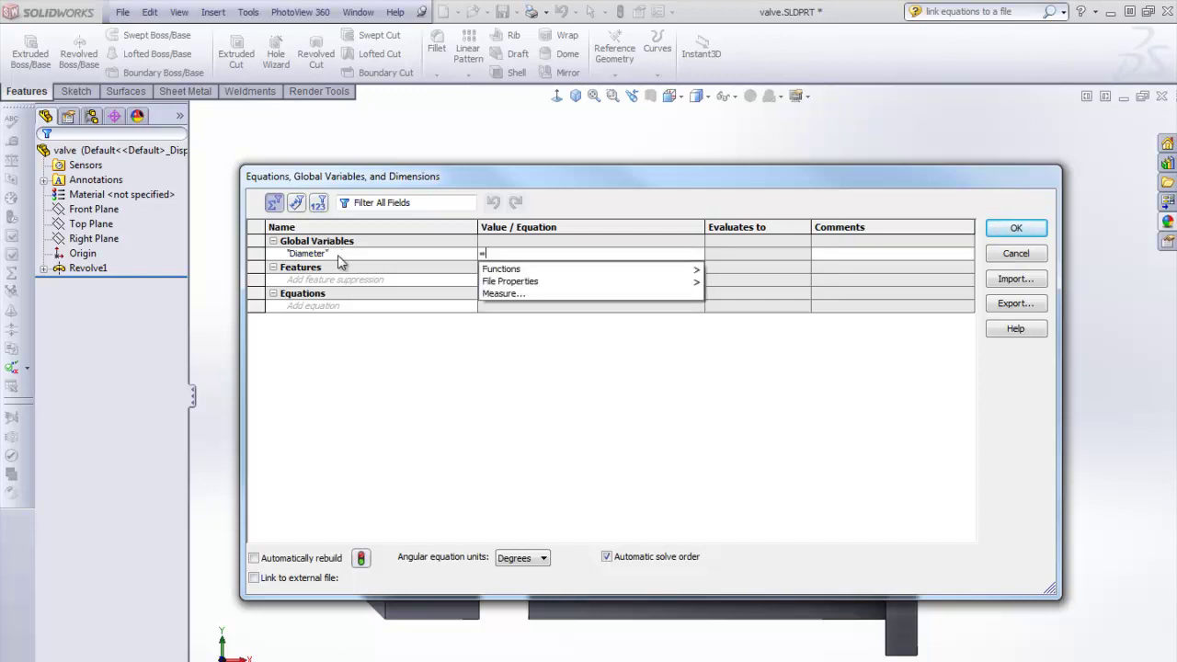
pyautogui.write('2')
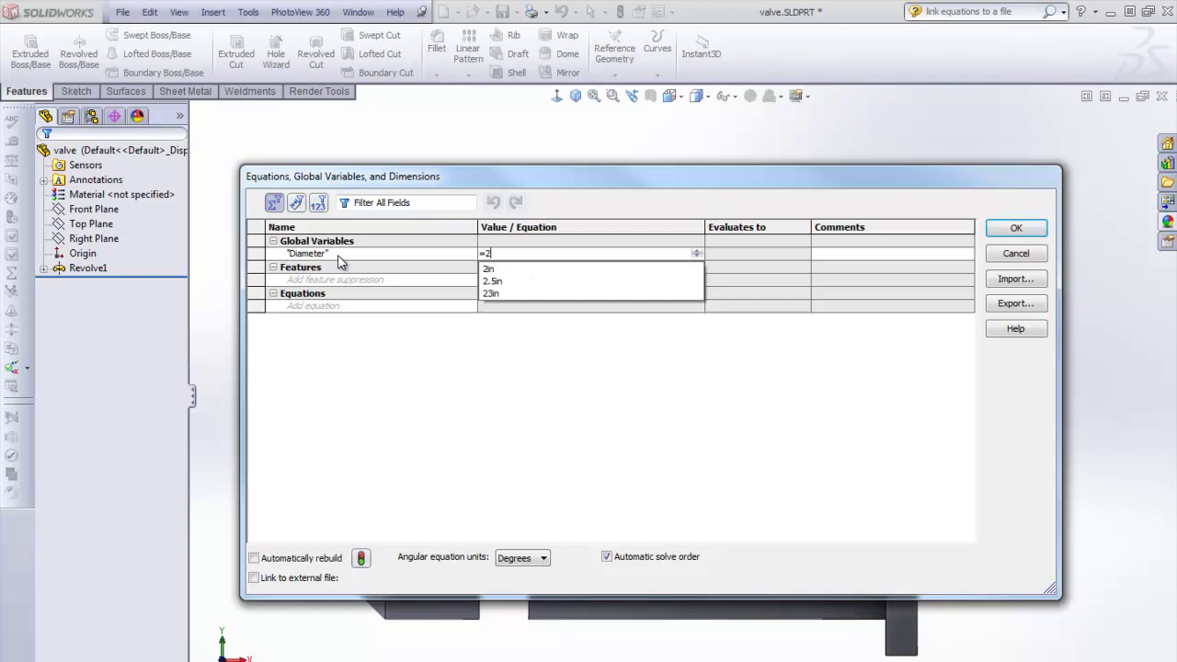
pyautogui.press('Tab')
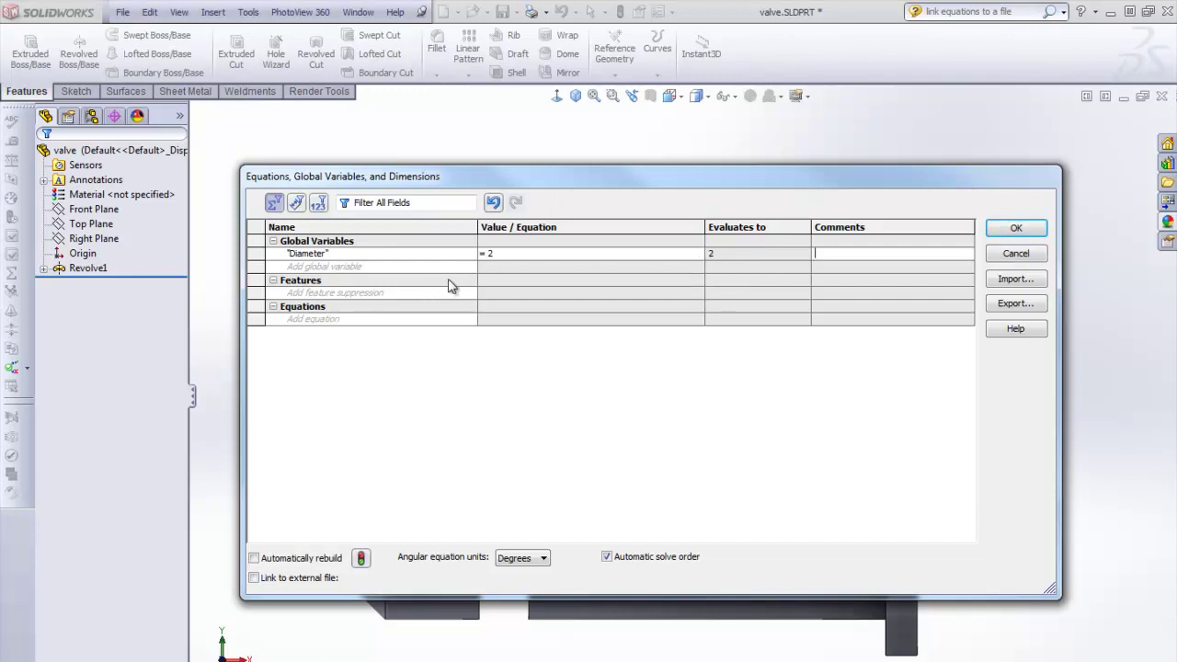
# Confirm the Diameter variable and reopen the valve's revolve profile sketch.
pyautogui.click(1025, 231)
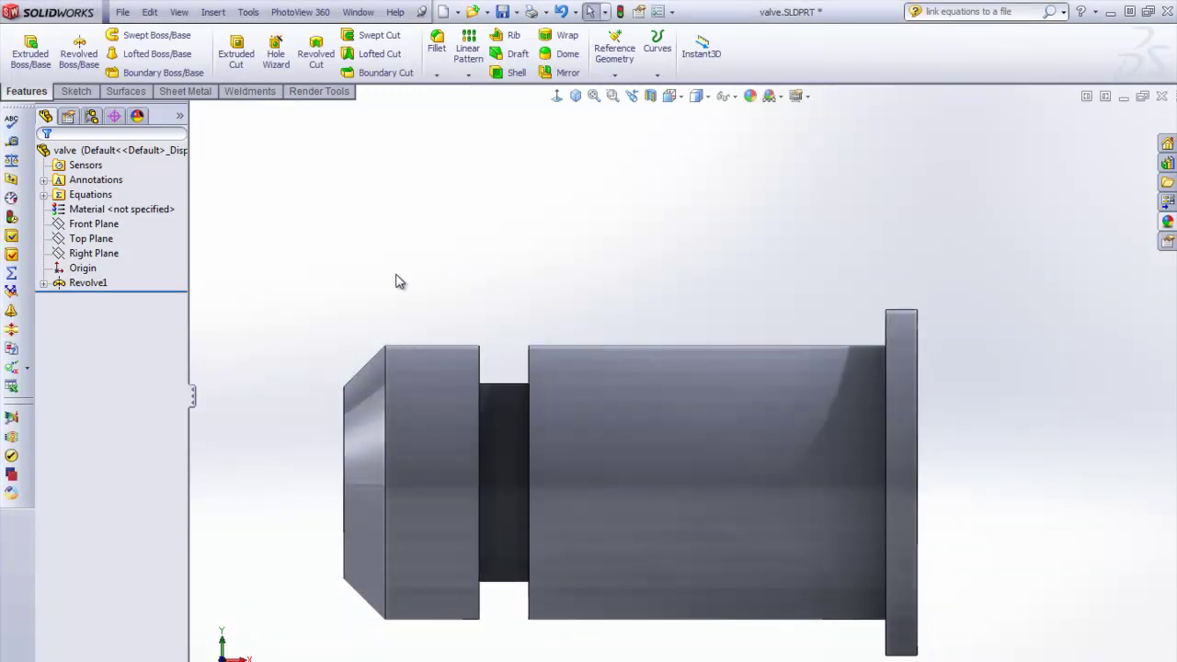
pyautogui.scroll(3, 520, 483)
pyautogui.scroll(-3, 570, 459)
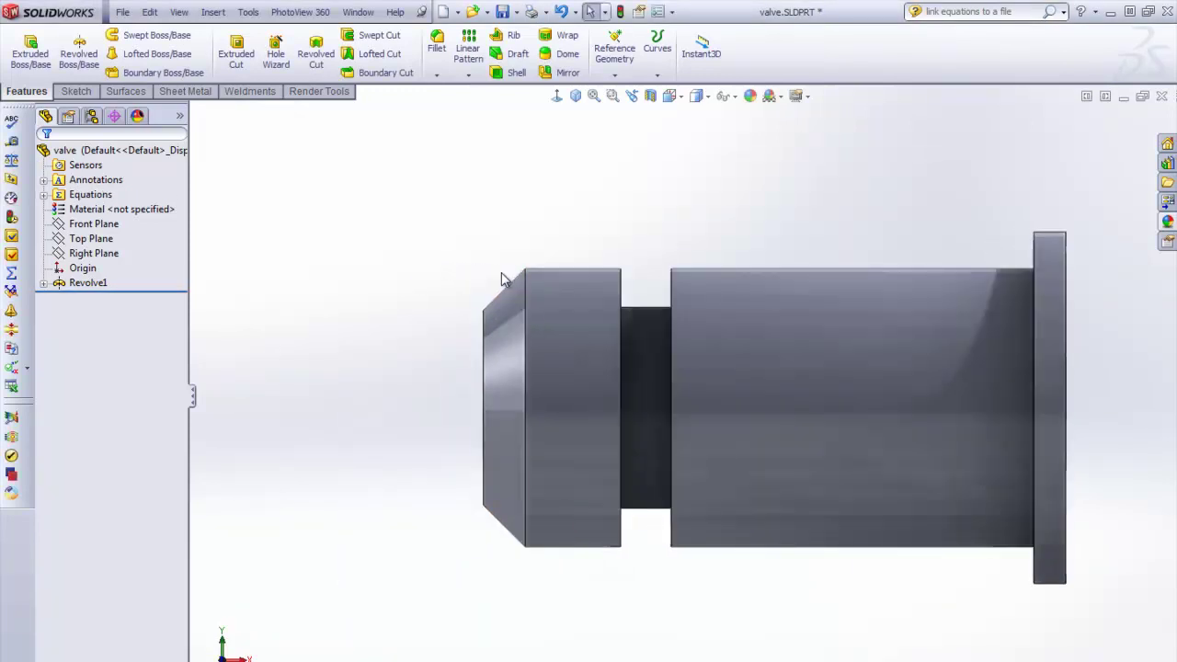
pyautogui.rightClick(744, 367)
pyautogui.click(780, 316)
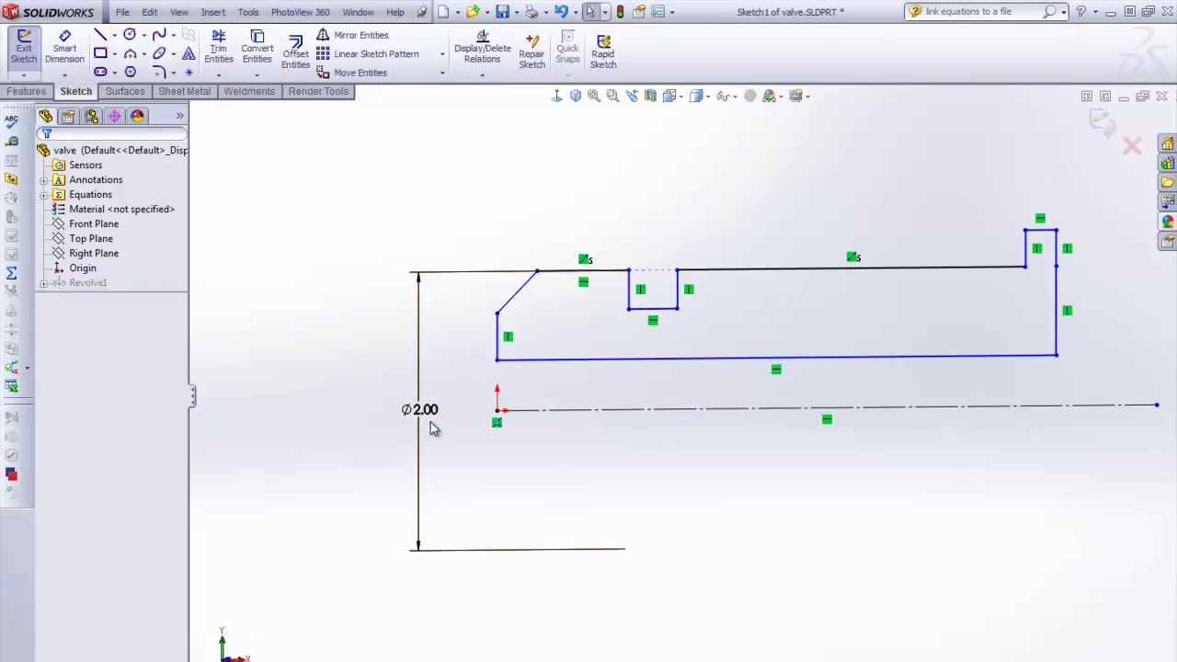
# Set the Ø2.00 dimension to ="Diameter", then exit the sketch and rebuild.
pyautogui.doubleClick(428, 411)
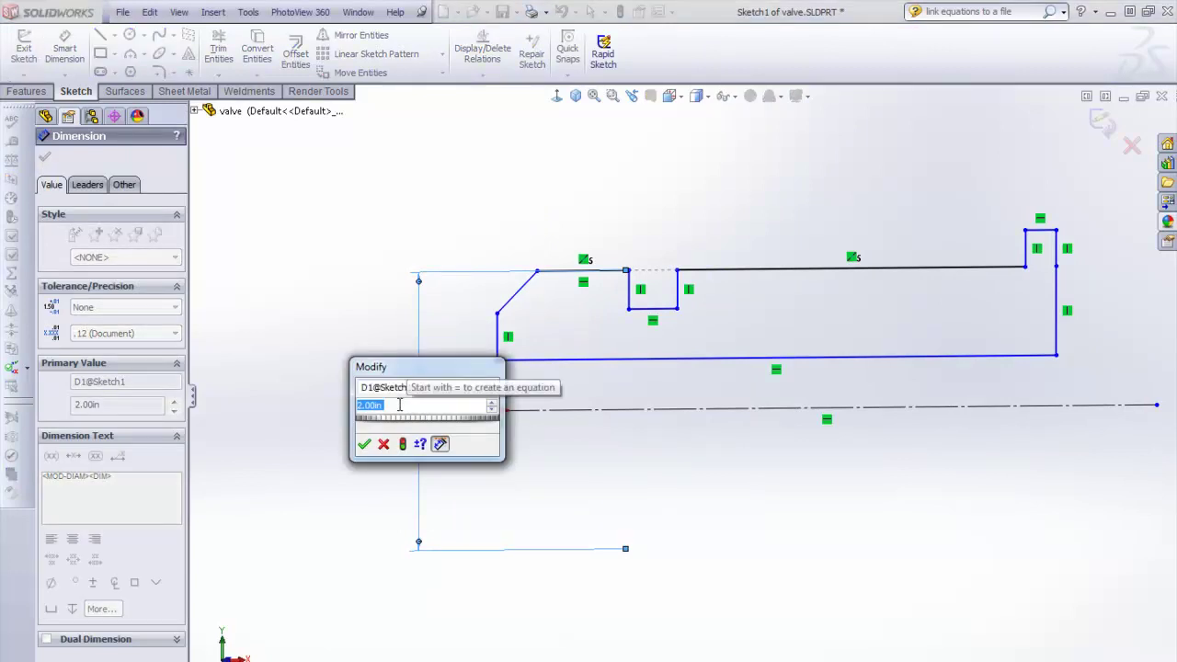
pyautogui.write('=')
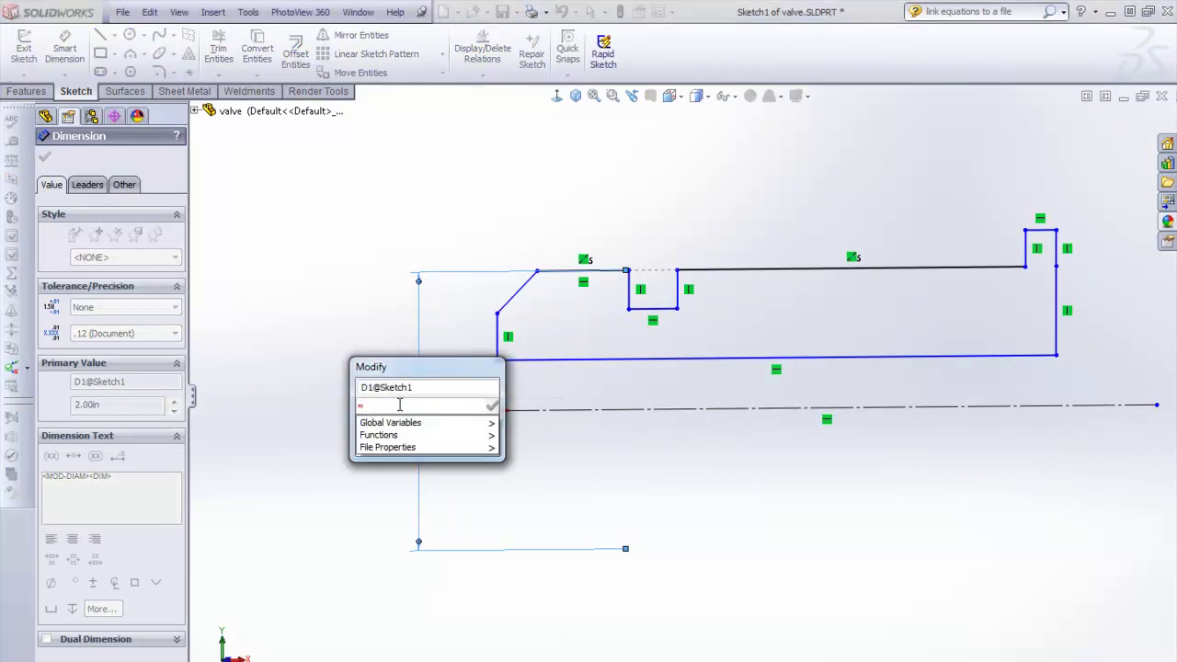
pyautogui.write('"diamb')
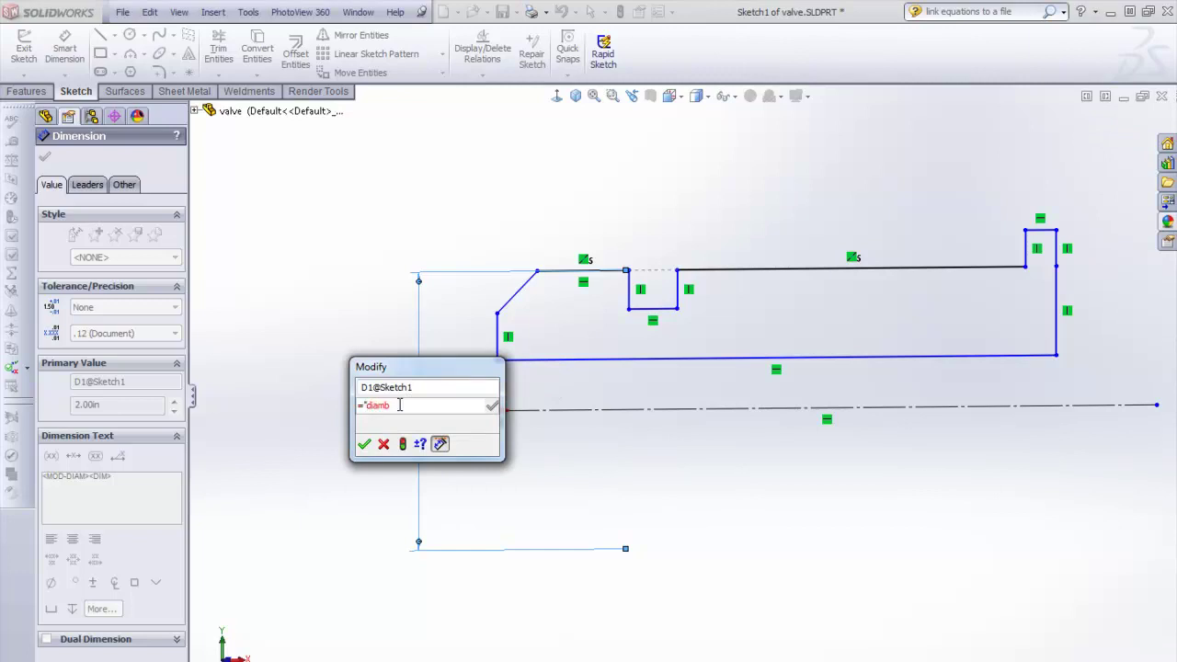
pyautogui.press('BackSpace')
pyautogui.press('BackSpace')
pyautogui.press('BackSpace')
pyautogui.press('BackSpace')
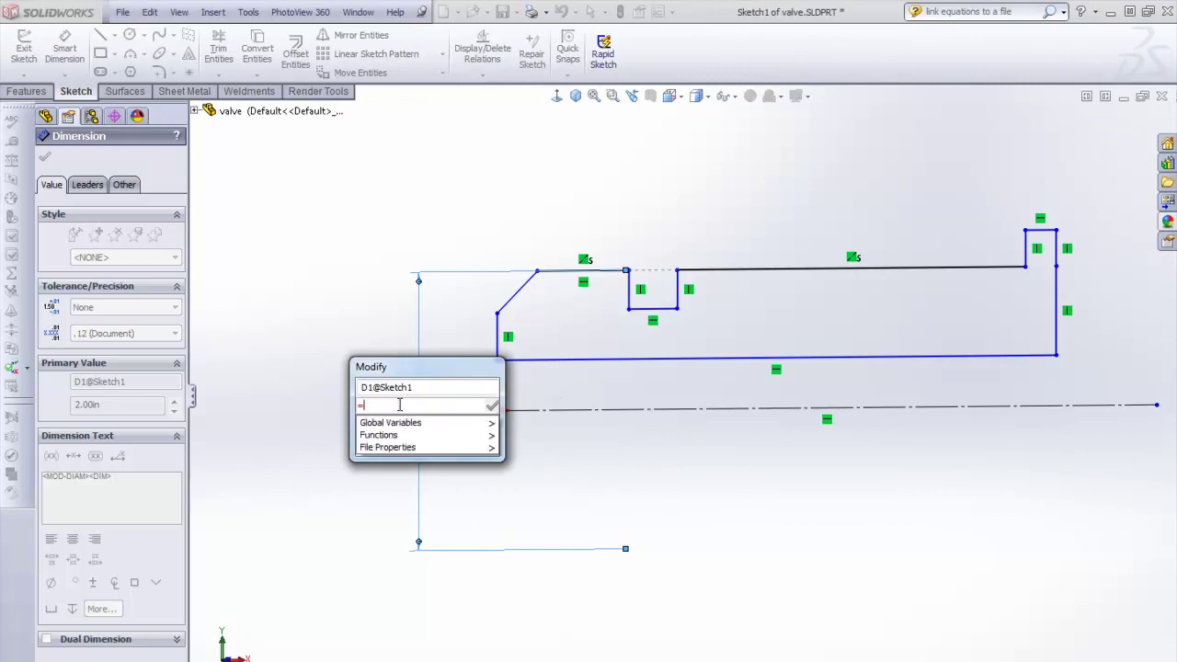
pyautogui.moveTo(390, 423)
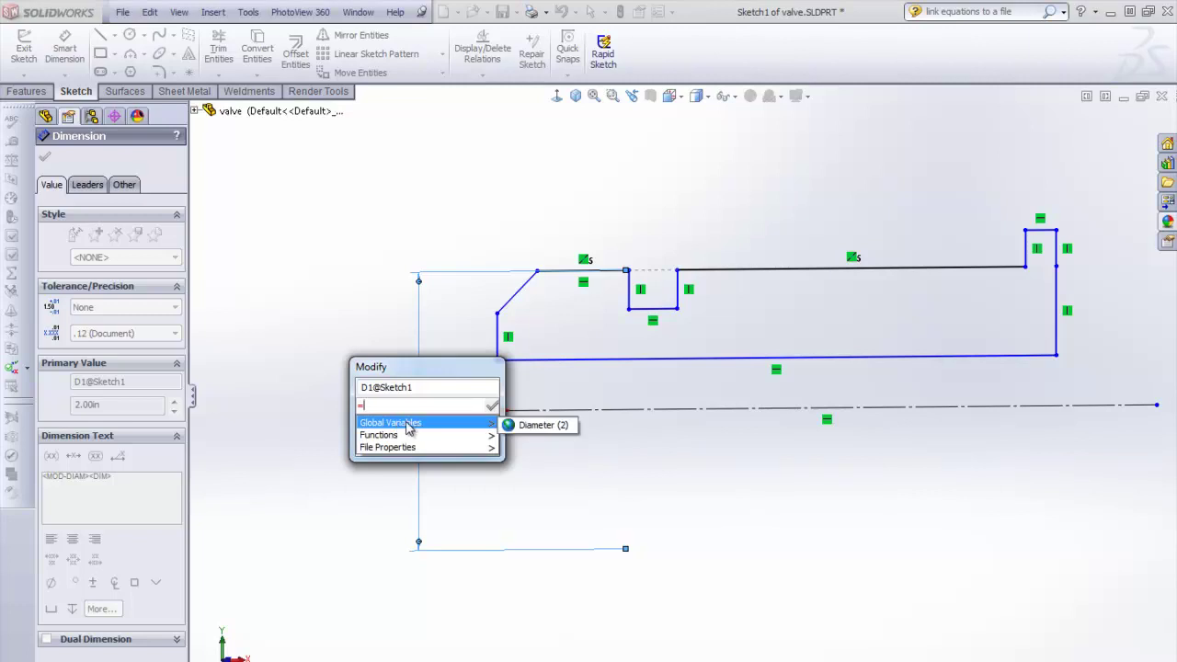
pyautogui.click(545, 426)
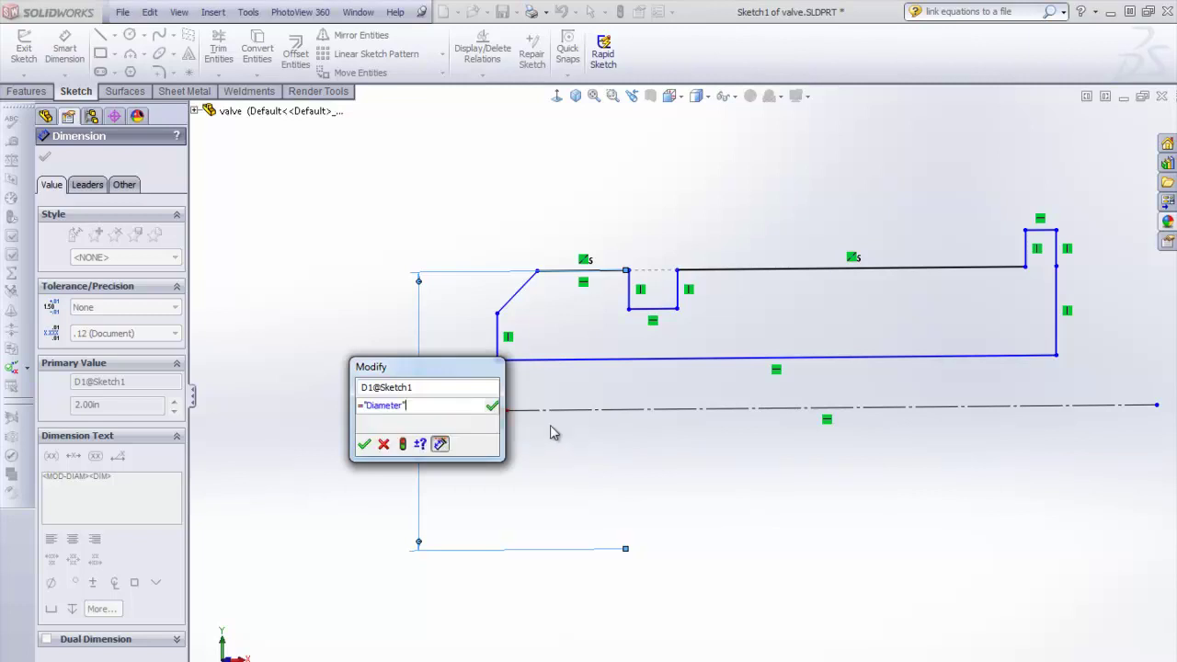
pyautogui.click(364, 444)
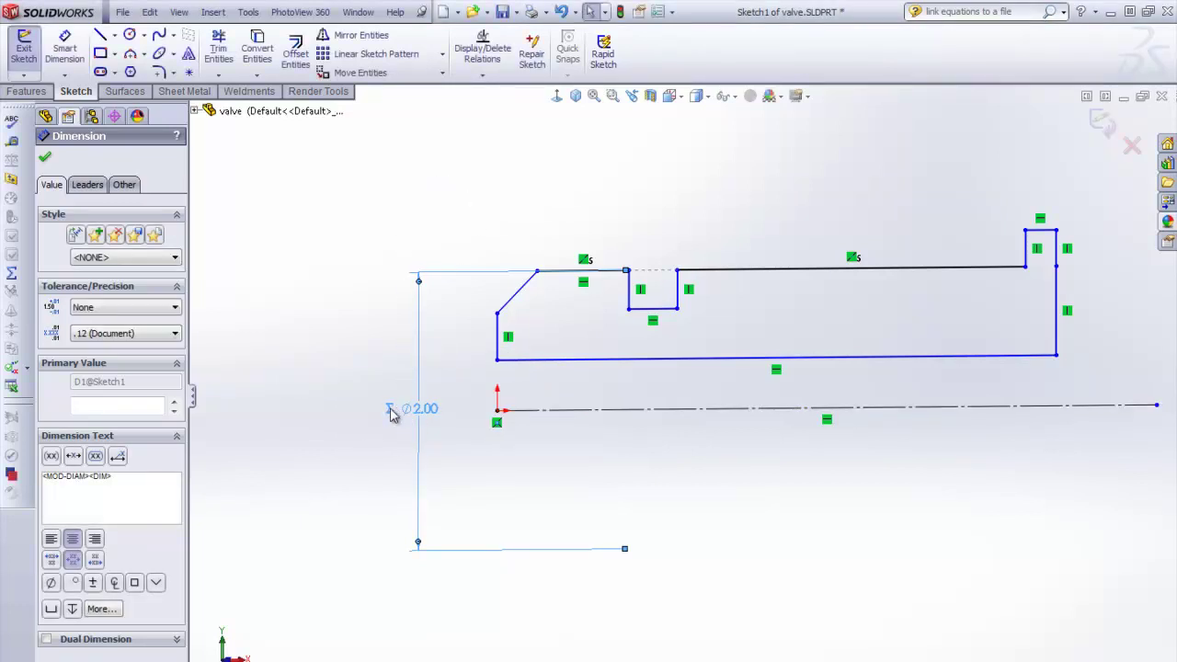
pyautogui.click(556, 96)
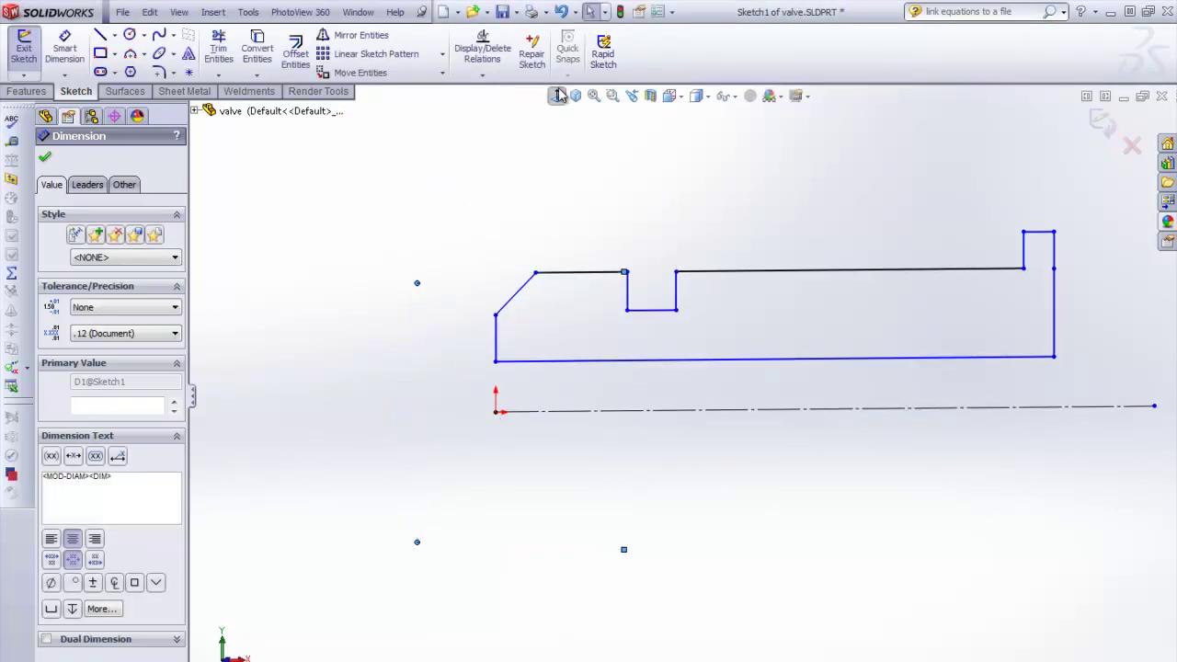
pyautogui.click(627, 266)
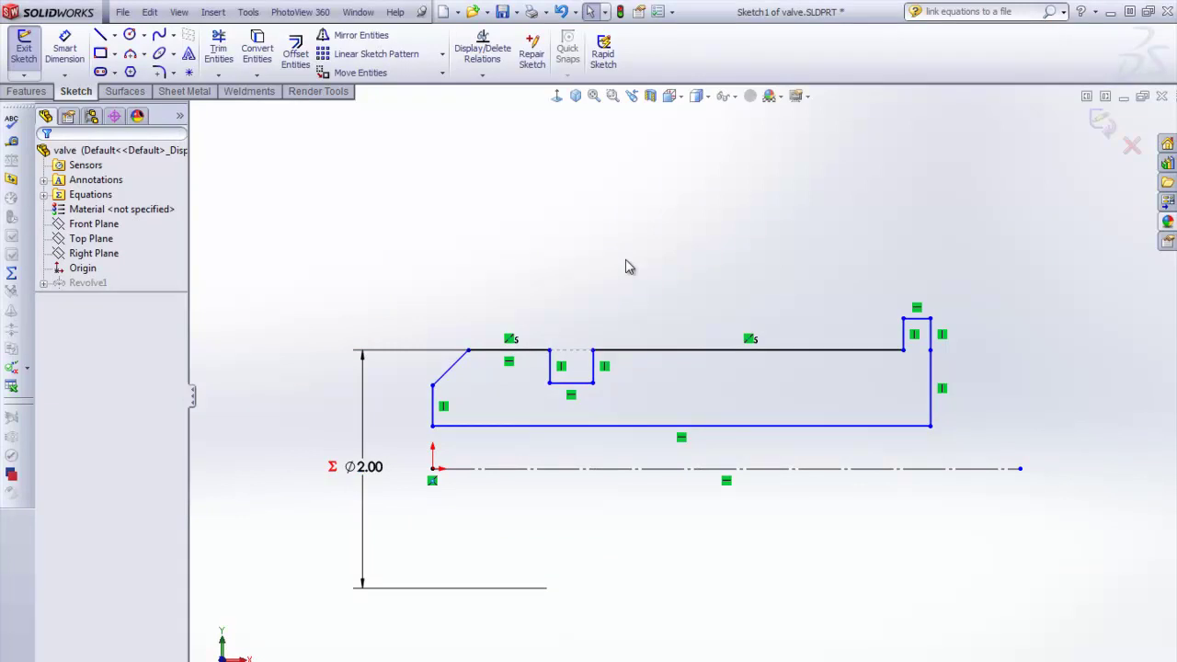
pyautogui.hotkey('ctrl', 'b')
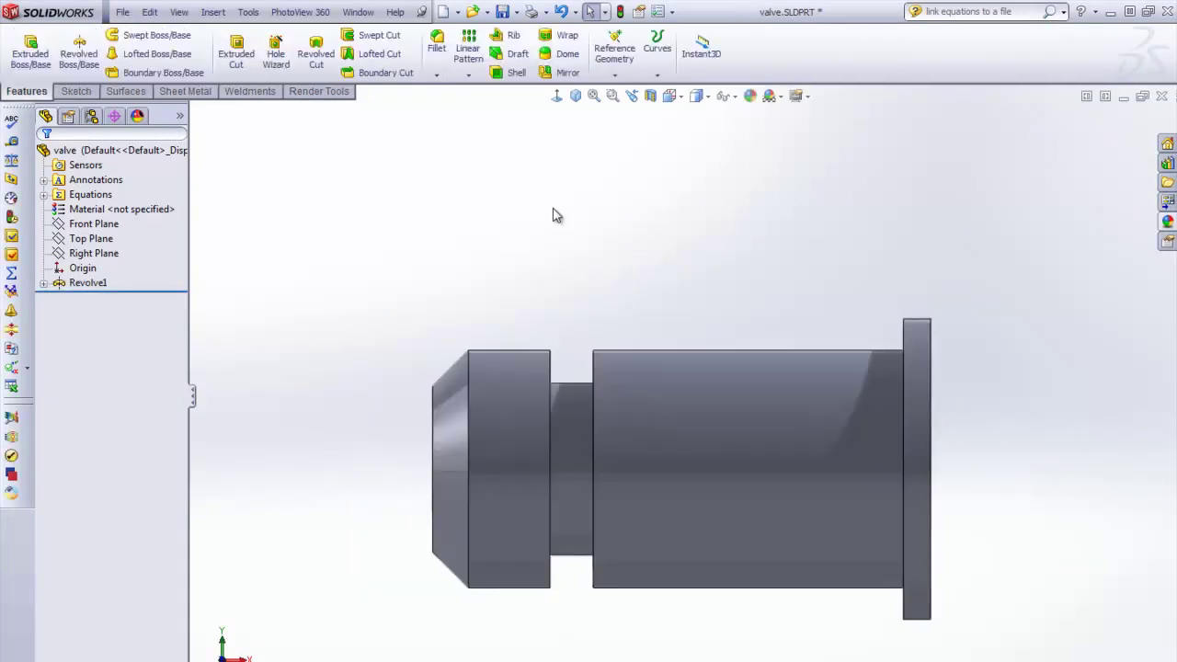
# Check the "Diameter"=2 entry under the Equations folder and open the equations manager.
pyautogui.moveTo(555, 216); pyautogui.dragTo(491, 265, button='middle')
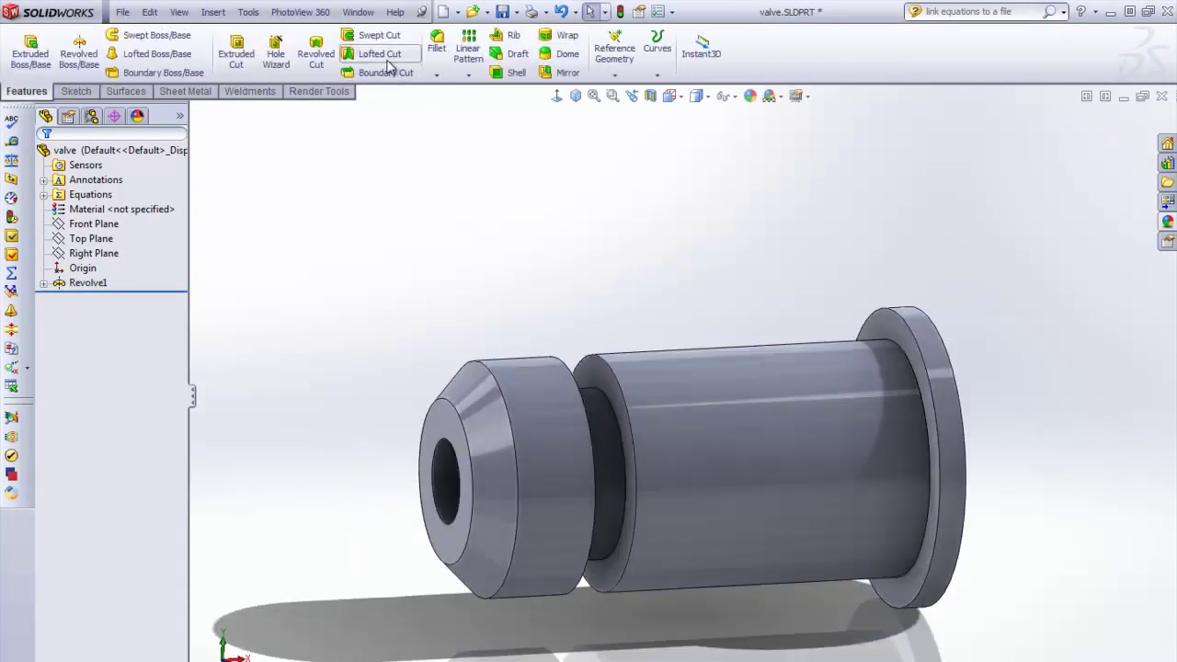
pyautogui.click(247, 15)
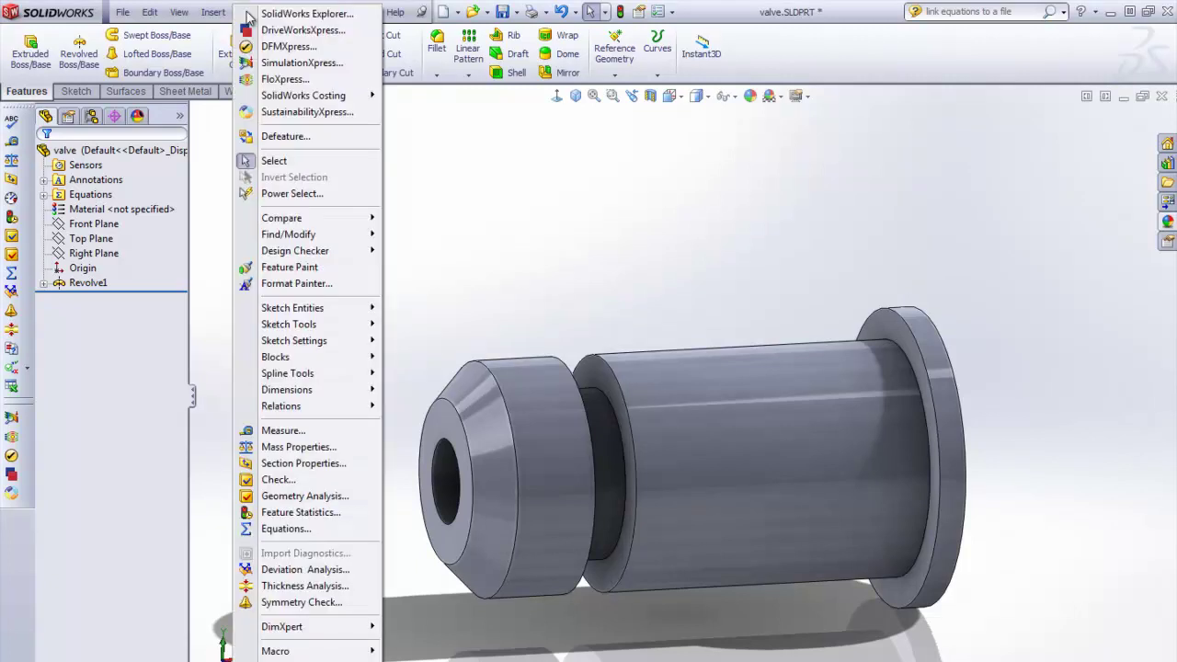
pyautogui.click(90, 195)
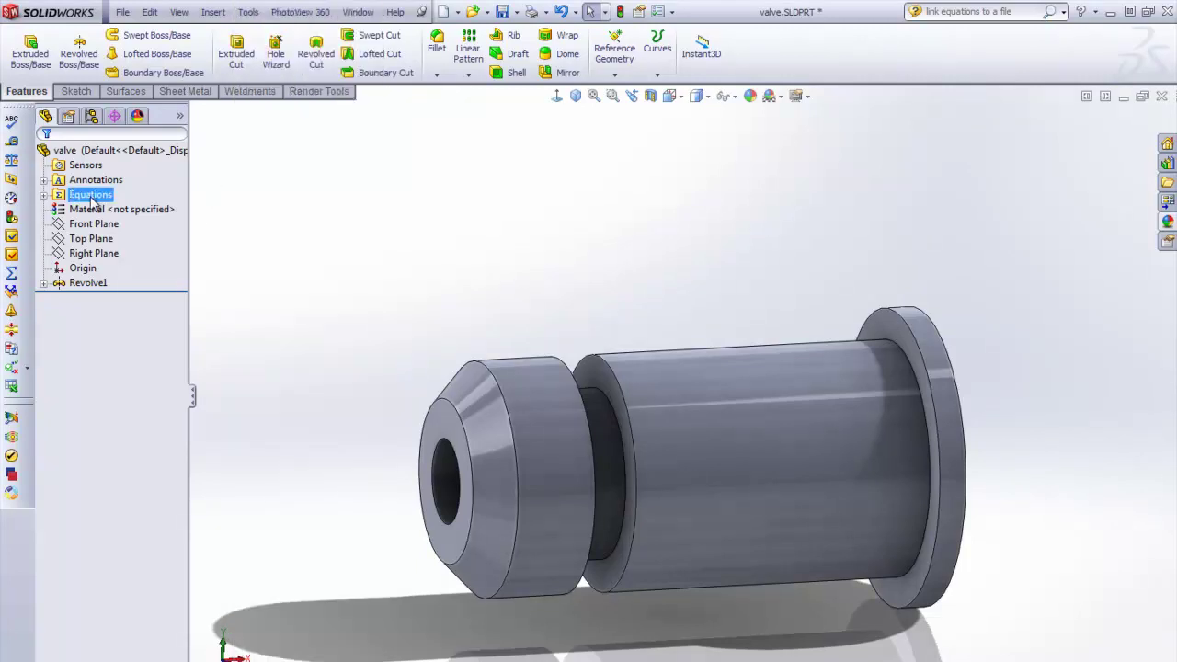
pyautogui.click(43, 195)
pyautogui.click(77, 210)
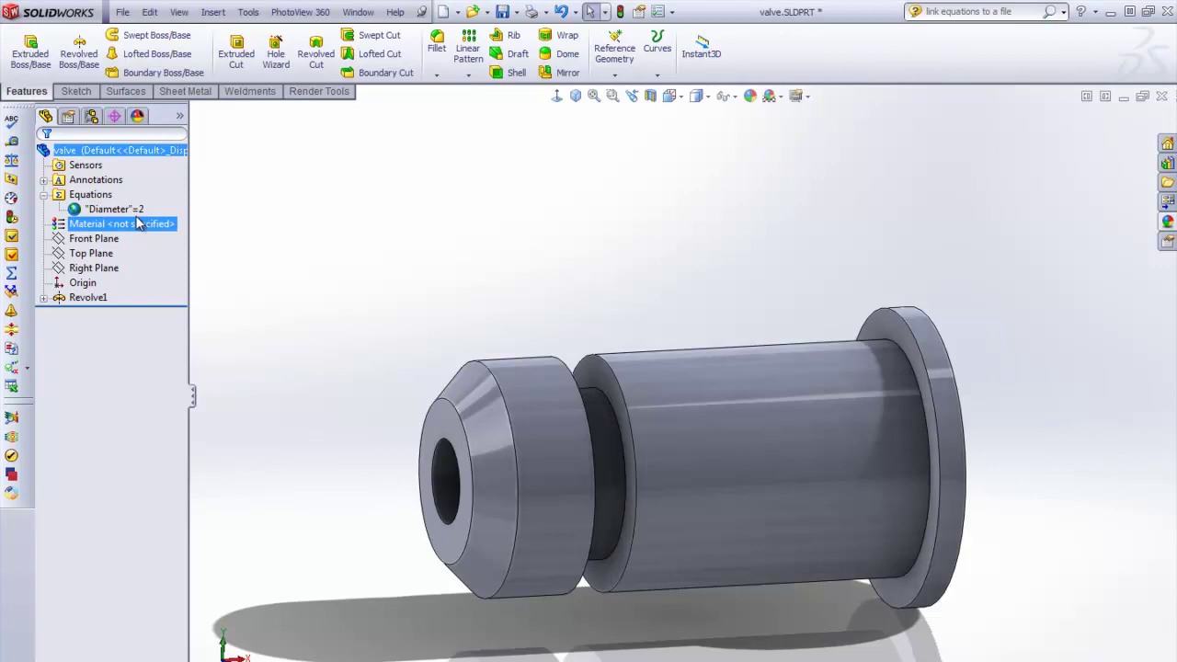
pyautogui.click(44, 195)
pyautogui.rightClick(62, 194)
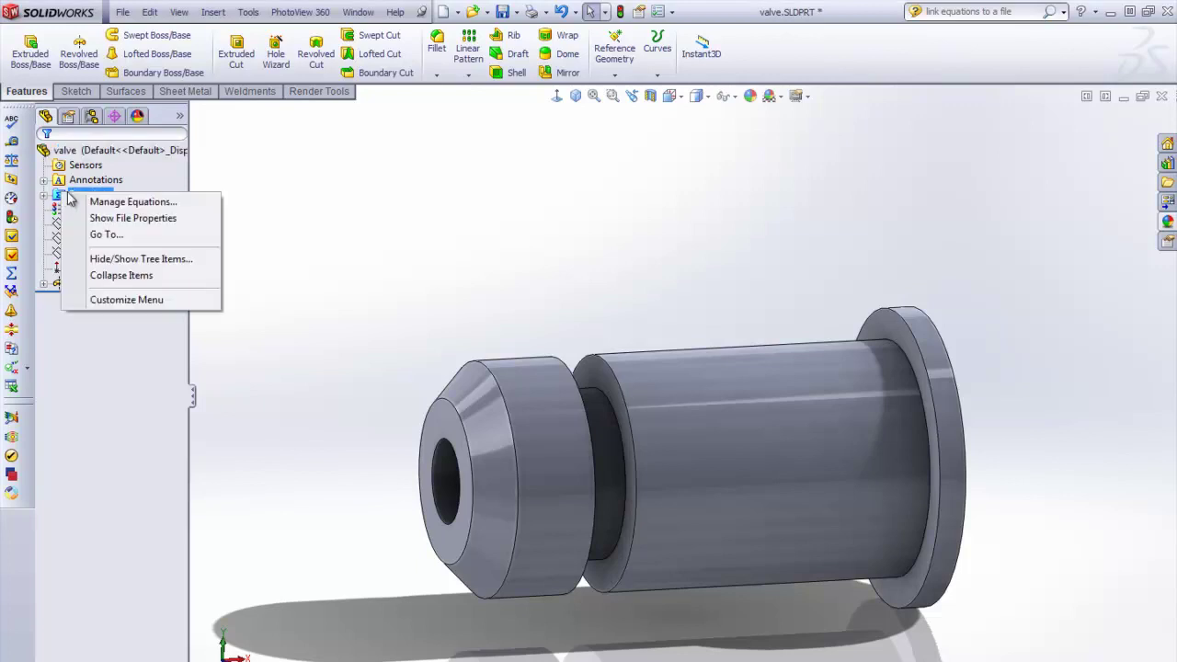
pyautogui.click(134, 202)
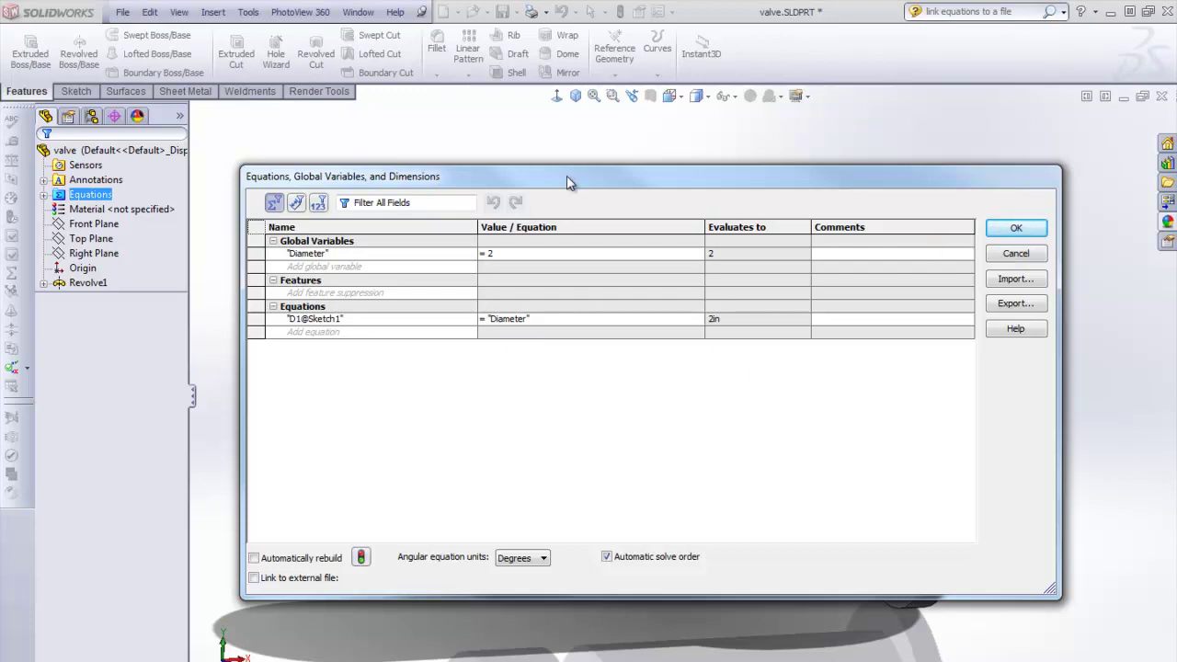
# Link the equations to a new external file, Desktop\equations.txt, and close the dialog.
pyautogui.moveTo(567, 182); pyautogui.dragTo(551, 130)
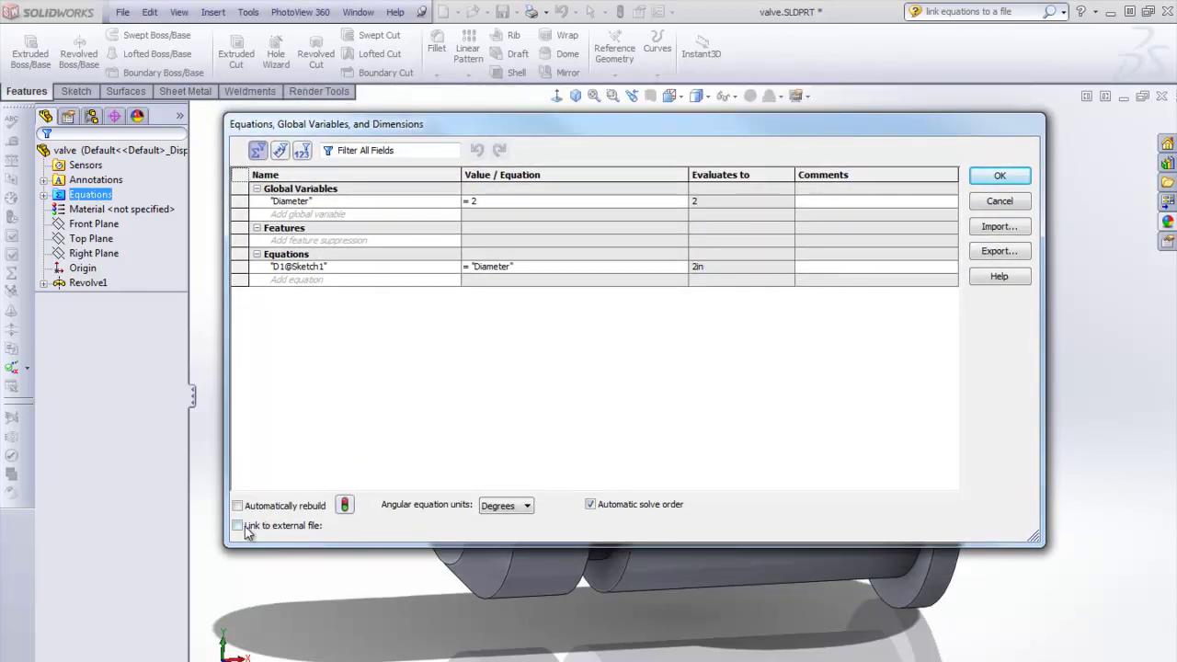
pyautogui.click(238, 528)
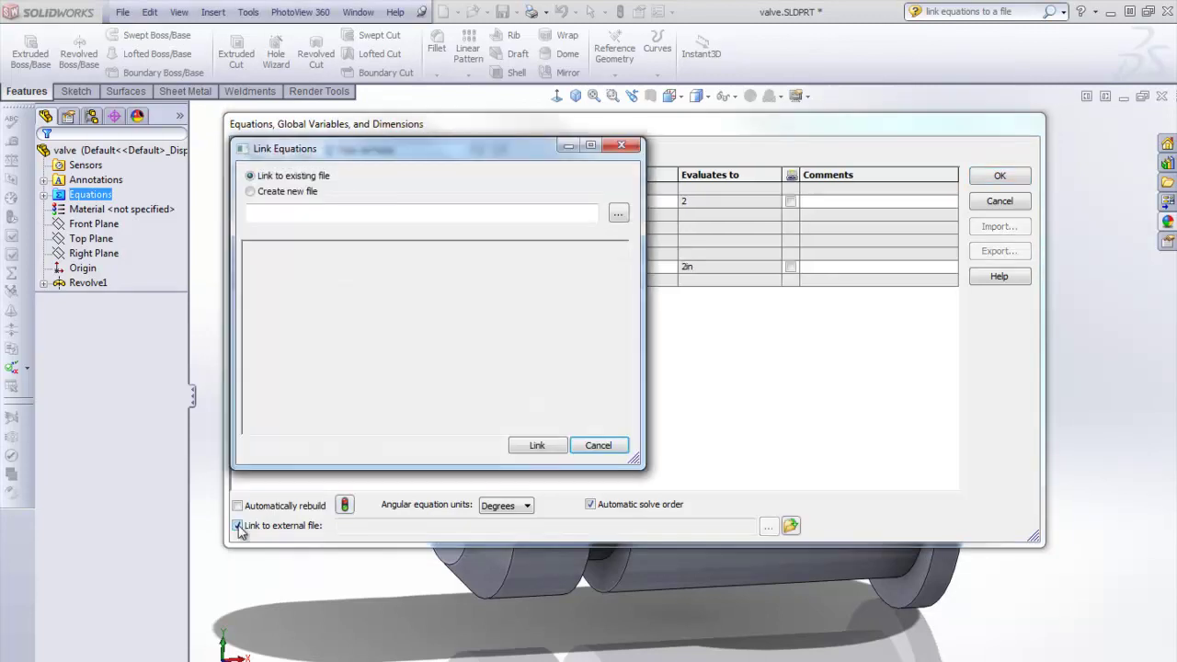
pyautogui.click(251, 192)
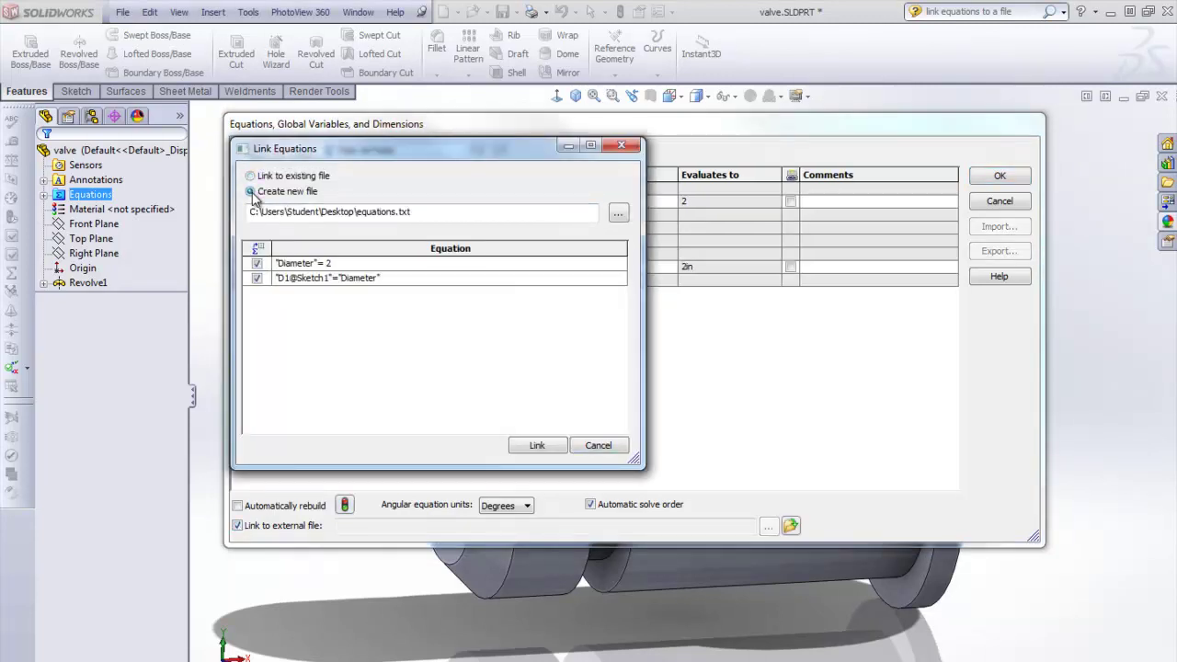
pyautogui.click(537, 448)
pyautogui.click(540, 445)
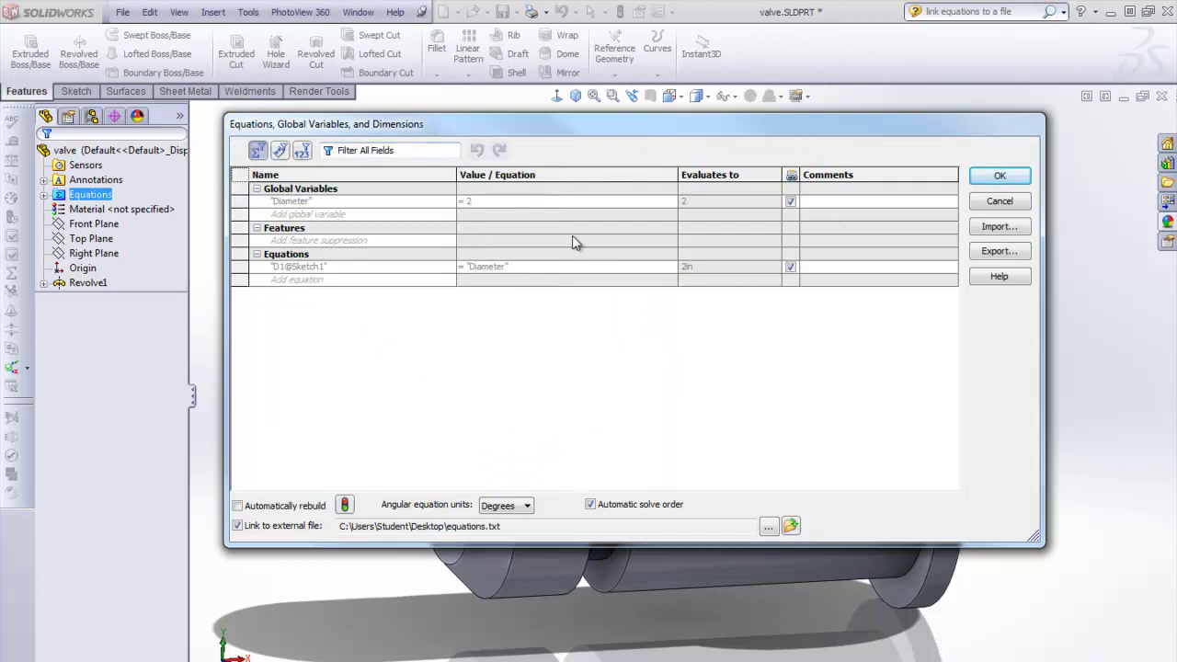
pyautogui.click(1007, 187)
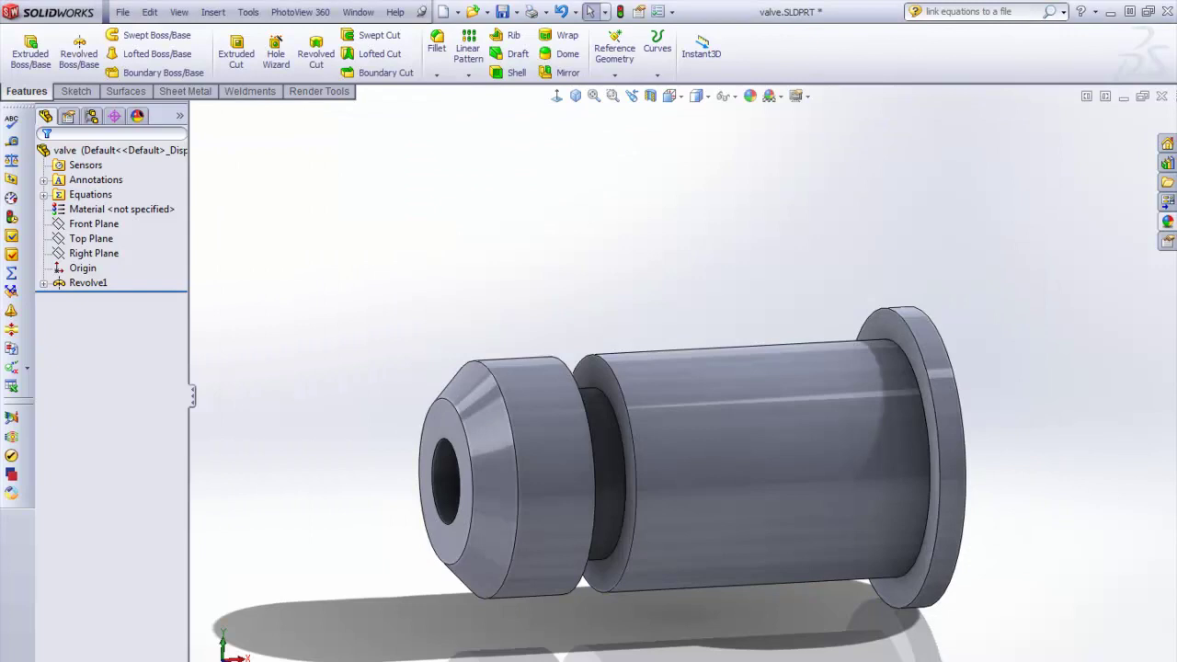
# Open equations.txt from the Desktop in Notepad.
pyautogui.press('super+e')
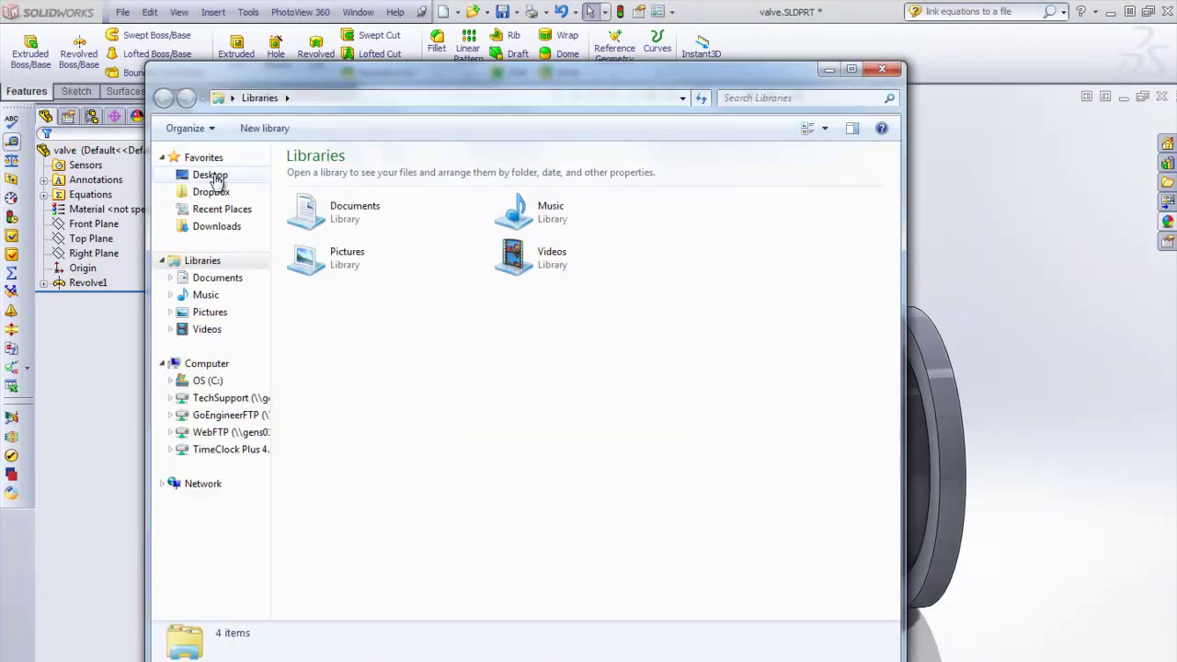
pyautogui.click(215, 177)
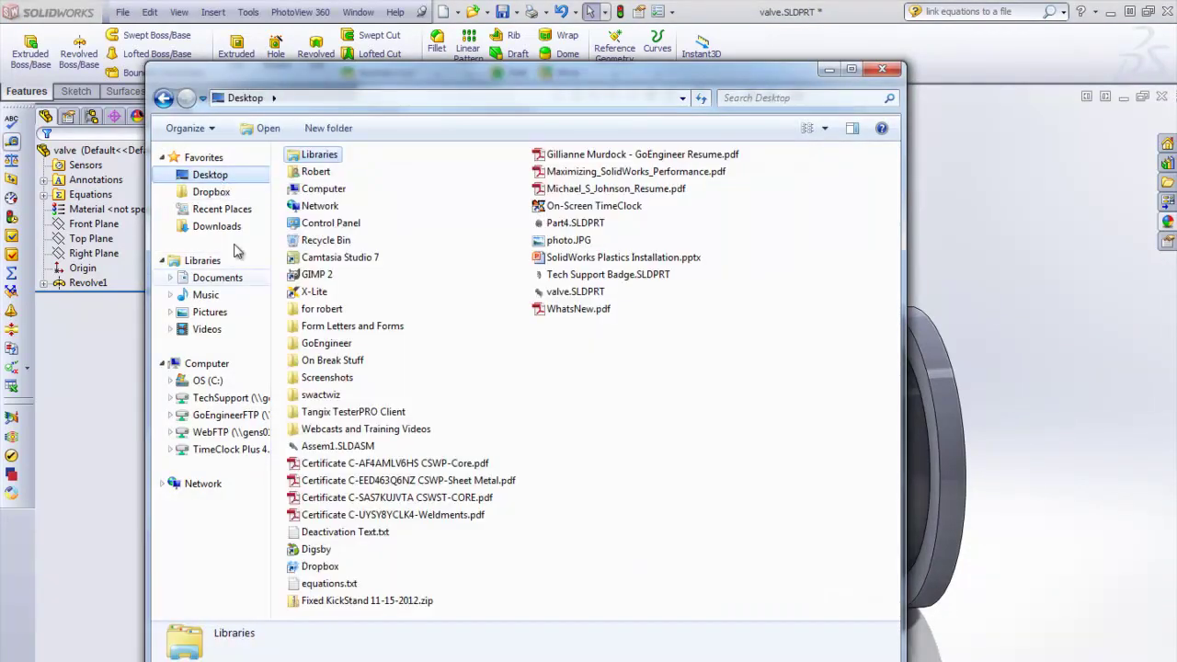
pyautogui.click(317, 582)
pyautogui.rightClick(336, 583)
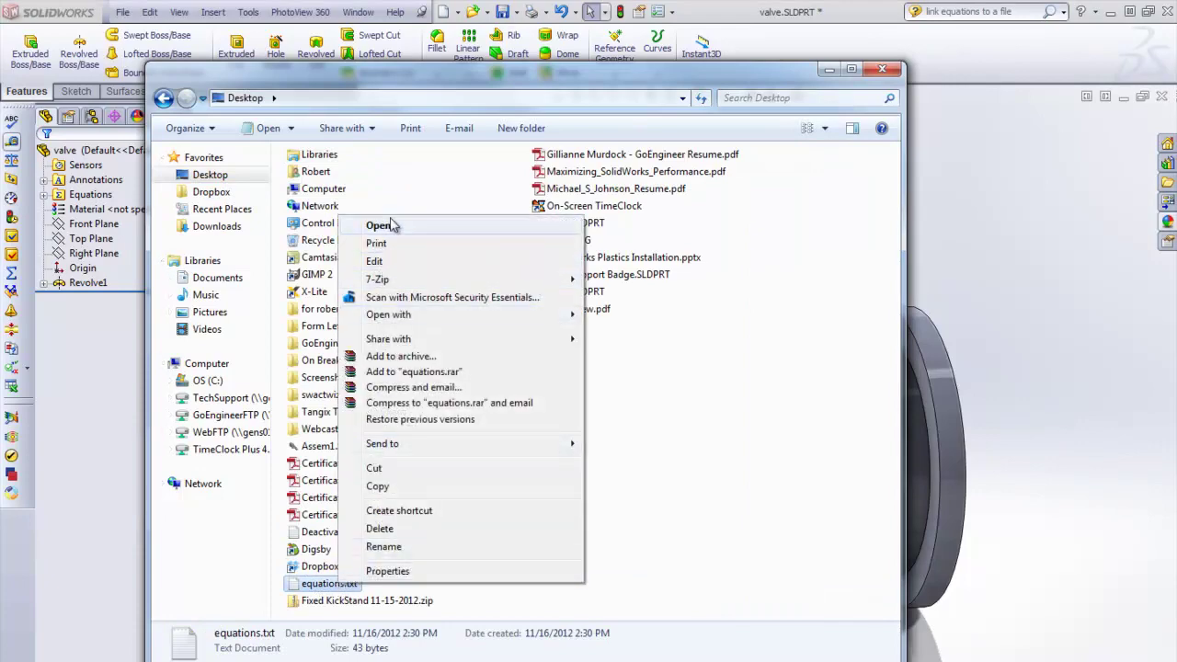
pyautogui.click(377, 225)
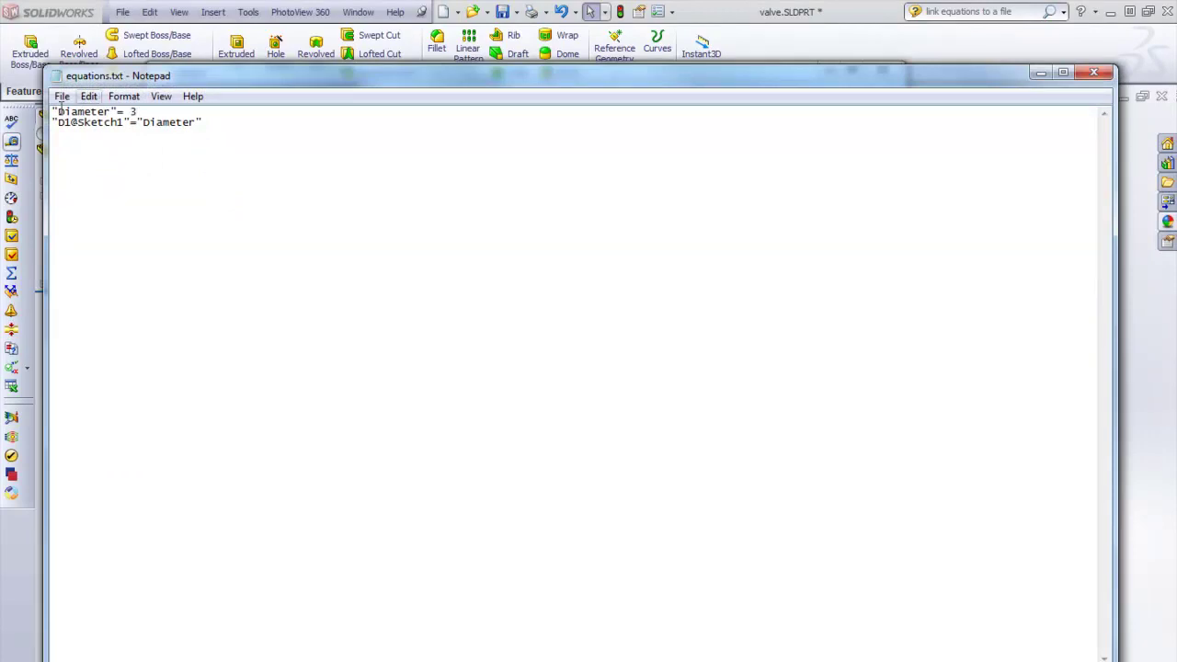
# Save equations.txt with Diameter set to 3, then close Notepad and Explorer.
pyautogui.click(61, 96)
pyautogui.click(87, 152)
pyautogui.click(1093, 71)
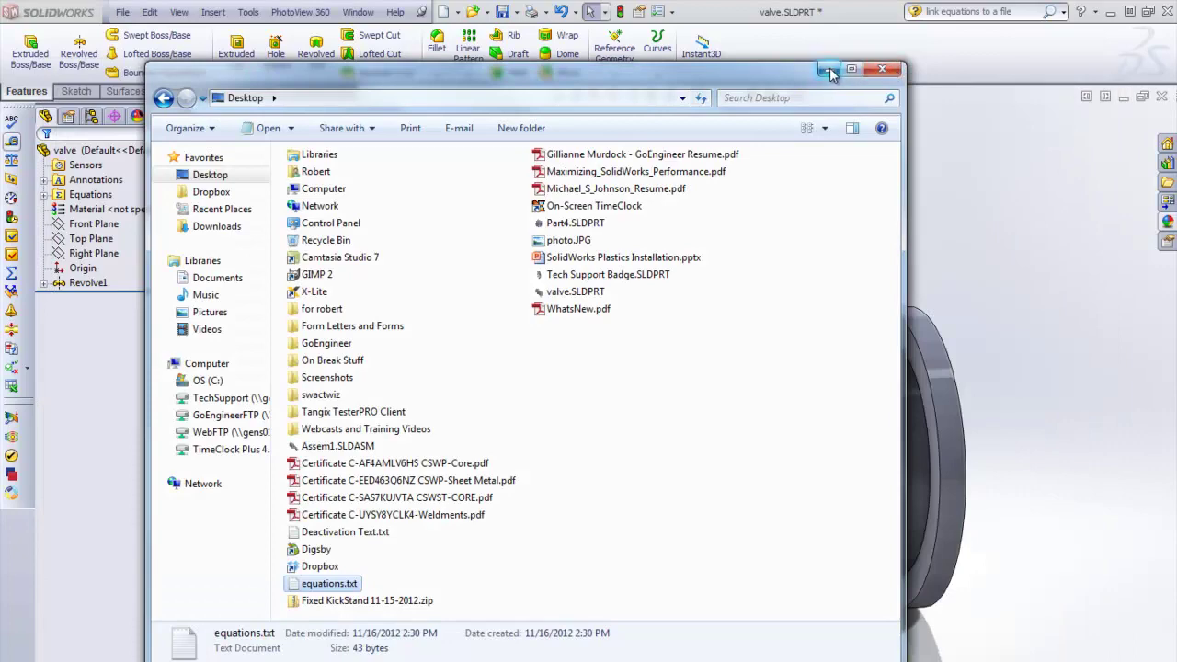
pyautogui.click(892, 71)
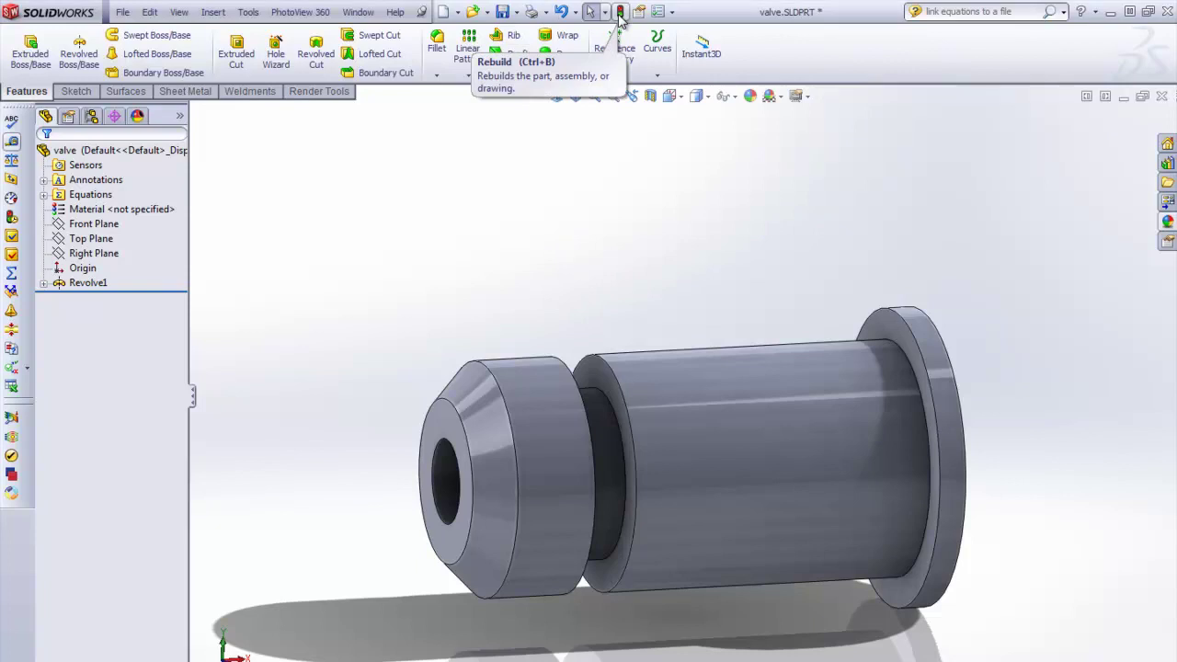
# Verify the rebuilt valve bore reads Ø3.00, save the part, and bring up the Window document list.
pyautogui.scroll(-3, 665, 255)
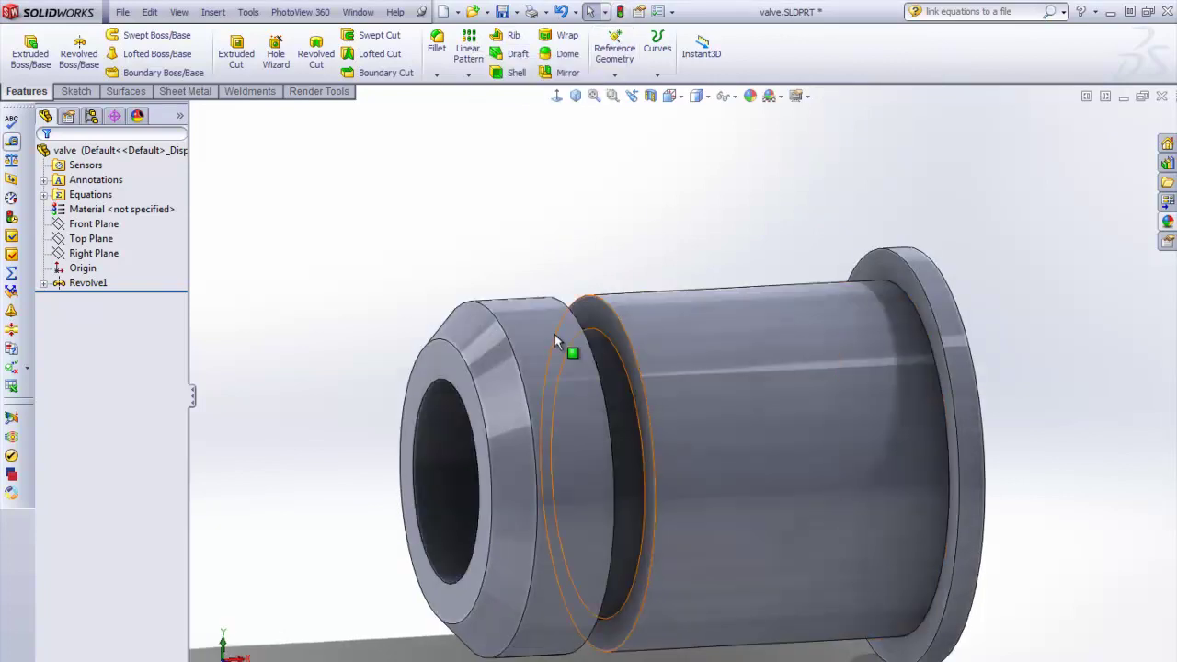
pyautogui.moveTo(561, 384)
pyautogui.mouseDown(button='middle')
pyautogui.moveTo(662, 383)
pyautogui.moveTo(603, 408)
pyautogui.moveTo(753, 382)
pyautogui.mouseUp(button='middle')
pyautogui.doubleClick(753, 383)
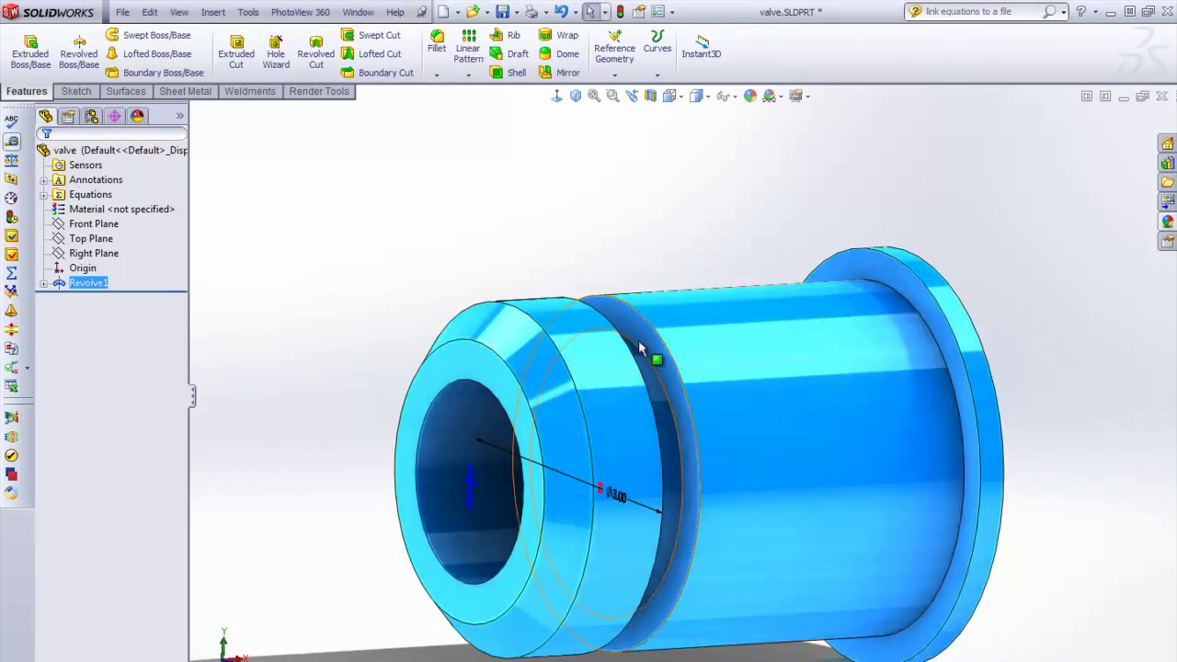
pyautogui.moveTo(640, 348); pyautogui.dragTo(685, 501, button='middle')
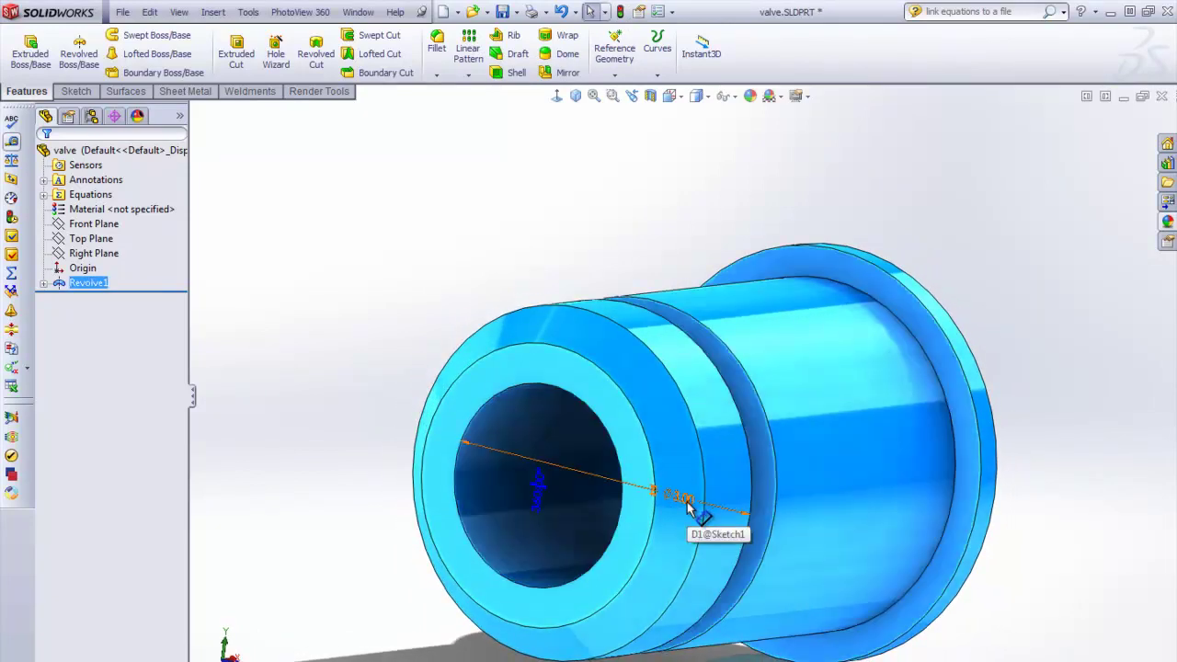
pyautogui.click(638, 218)
pyautogui.moveTo(638, 218)
pyautogui.mouseDown(button='middle')
pyautogui.moveTo(614, 263)
pyautogui.moveTo(834, 438)
pyautogui.moveTo(722, 433)
pyautogui.moveTo(693, 505)
pyautogui.mouseUp(button='middle')
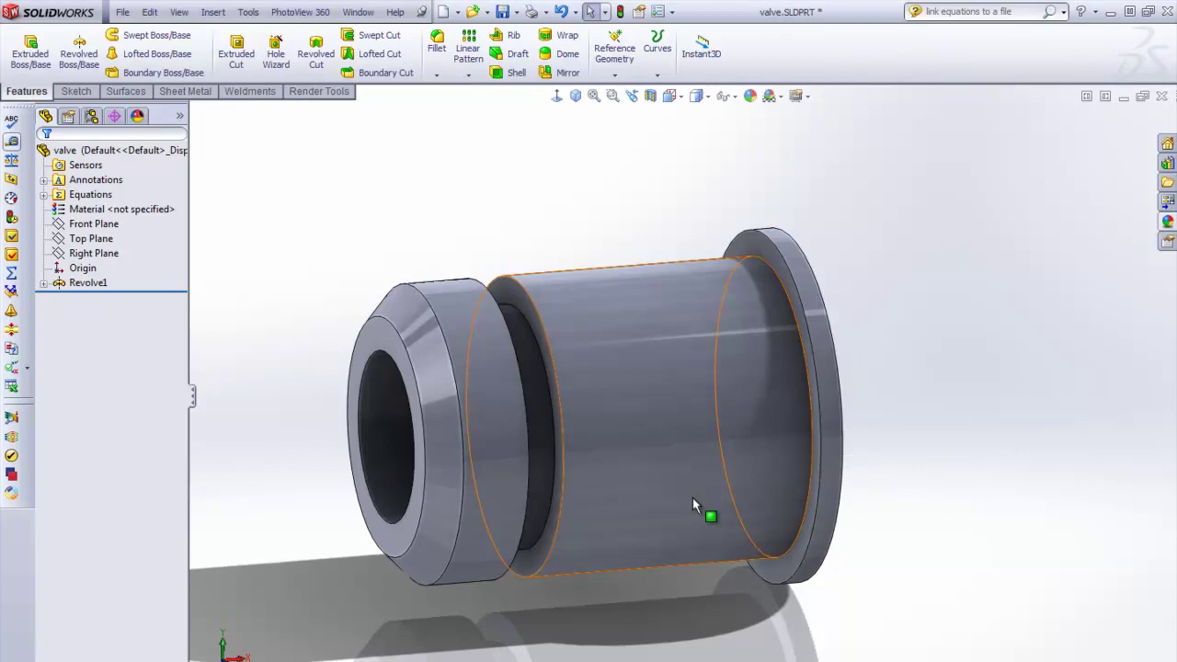
pyautogui.click(502, 12)
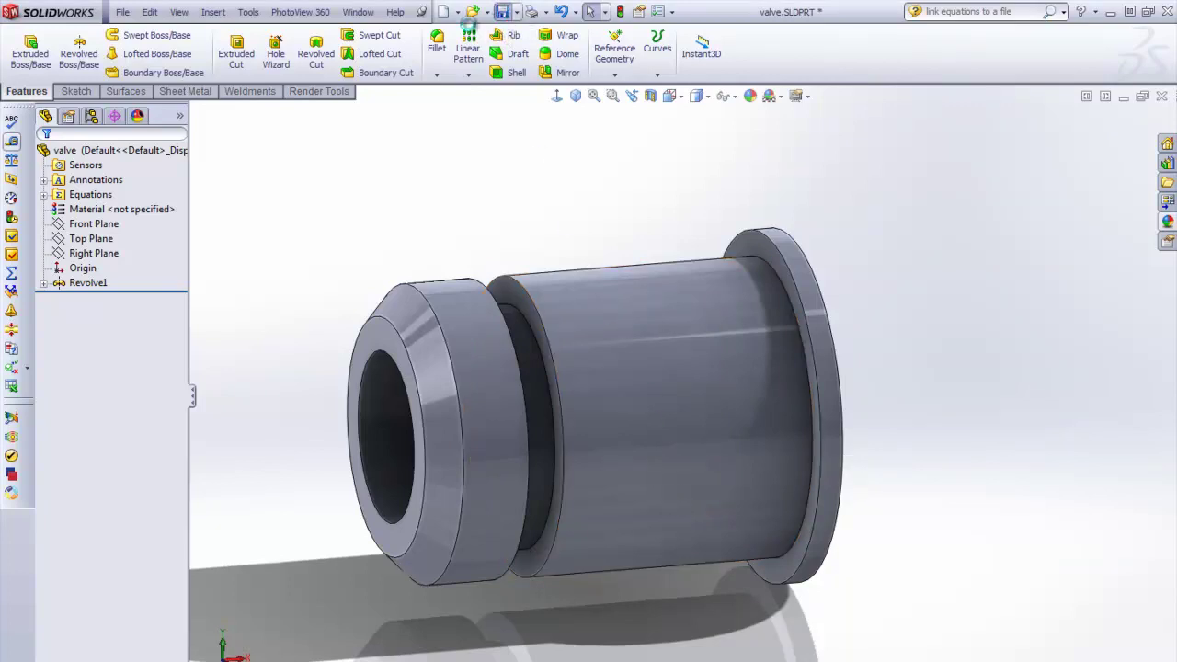
pyautogui.click(358, 12)
# Switch to Part4 and open its Revolve1 profile sketch face-on.
pyautogui.click(414, 197)
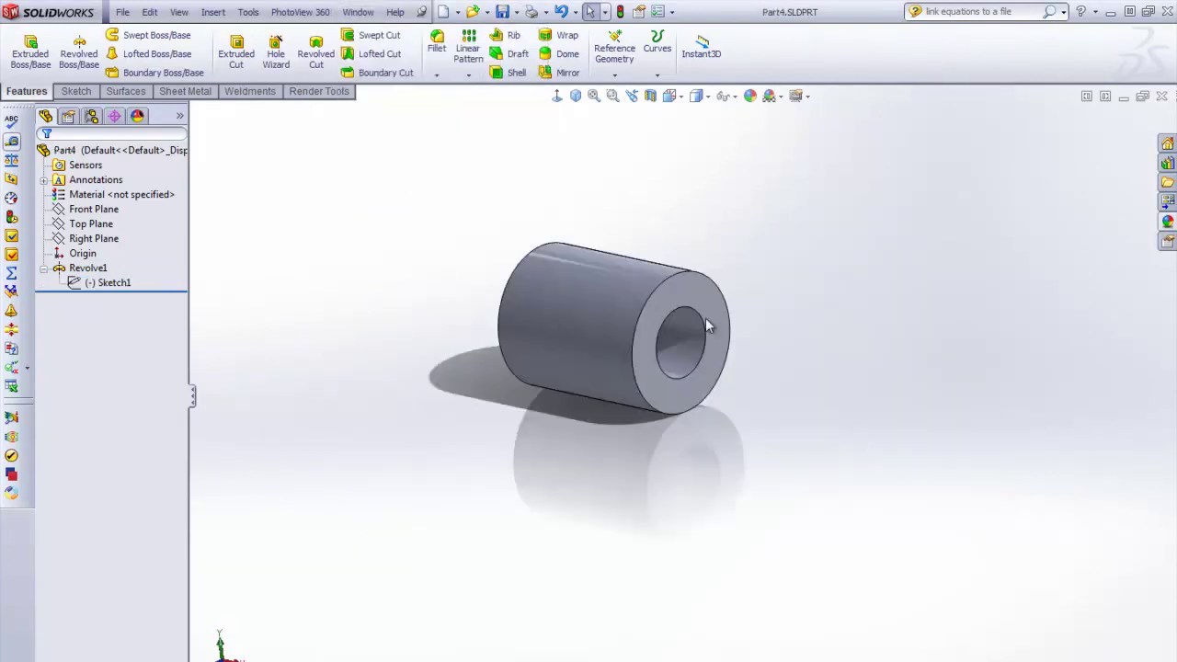
pyautogui.moveTo(706, 323)
pyautogui.mouseDown(button='middle')
pyautogui.moveTo(648, 283)
pyautogui.moveTo(649, 305)
pyautogui.mouseUp(button='middle')
pyautogui.click(599, 273)
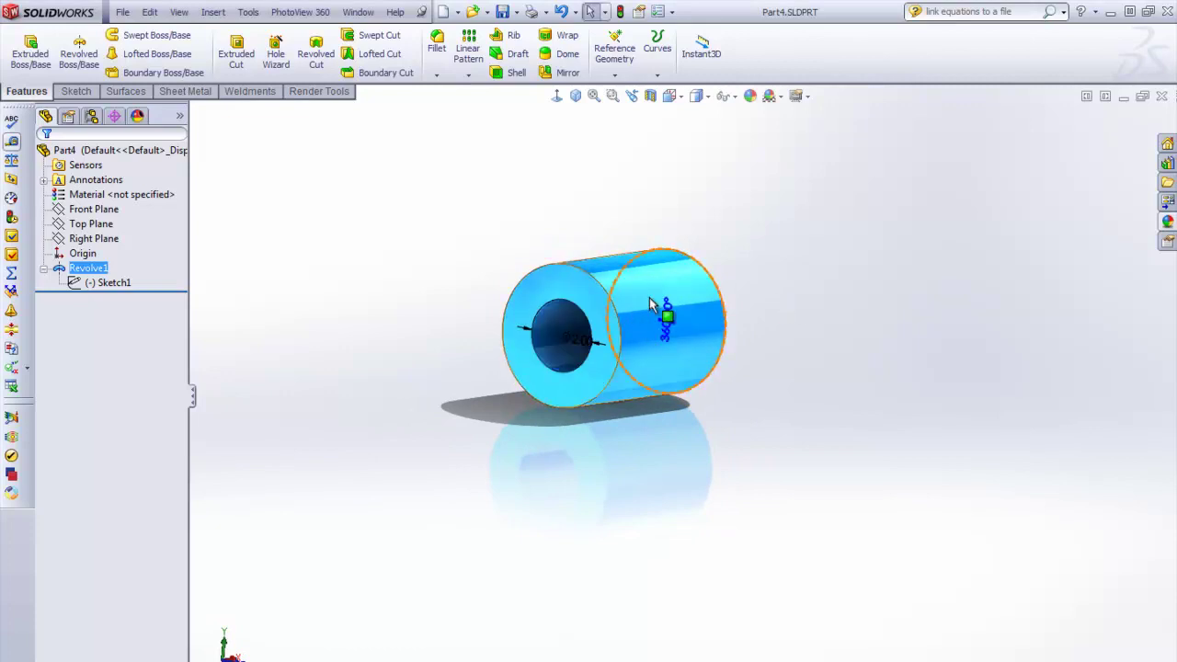
pyautogui.rightClick(658, 279)
pyautogui.click(684, 263)
pyautogui.click(557, 98)
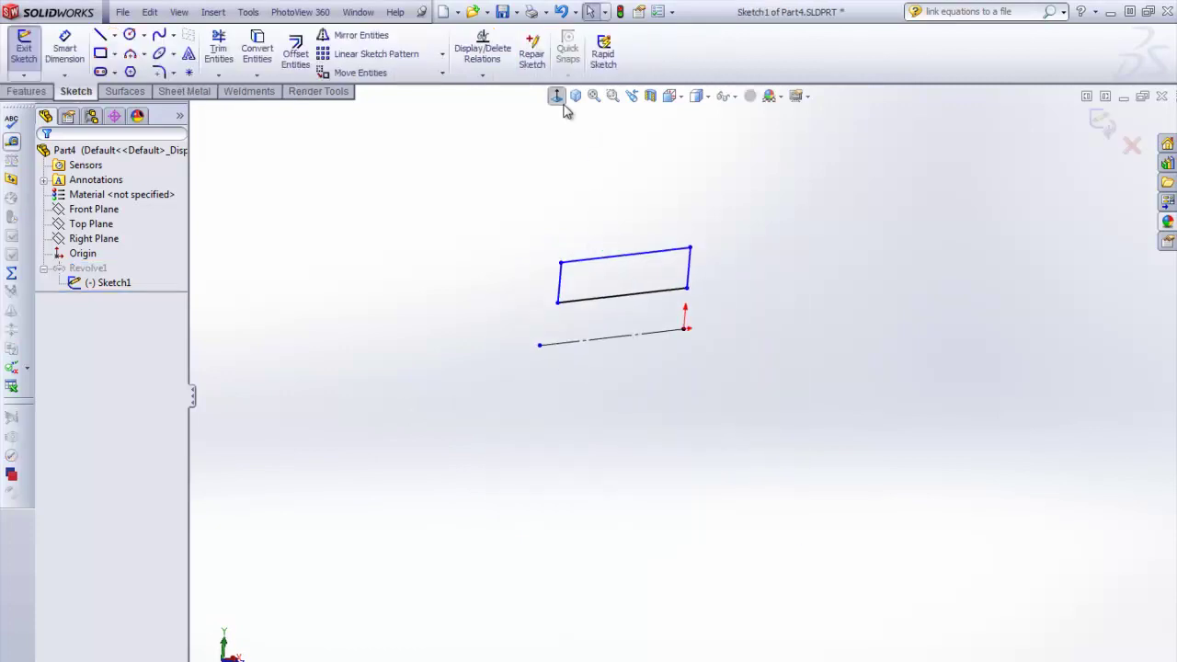
# Add a Ø2.00 diameter dimension (D1@Sketch1) left of the profile and exit the sketch.
pyautogui.click(583, 397)
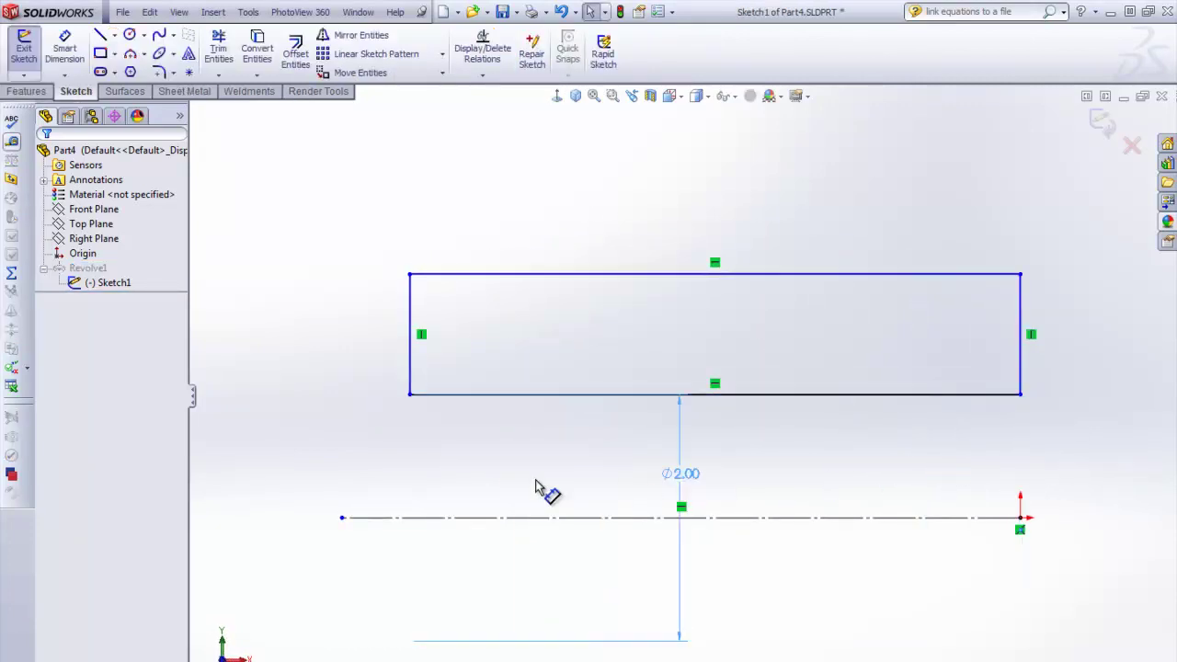
pyautogui.click(262, 468)
pyautogui.moveTo(263, 468); pyautogui.dragTo(269, 520)
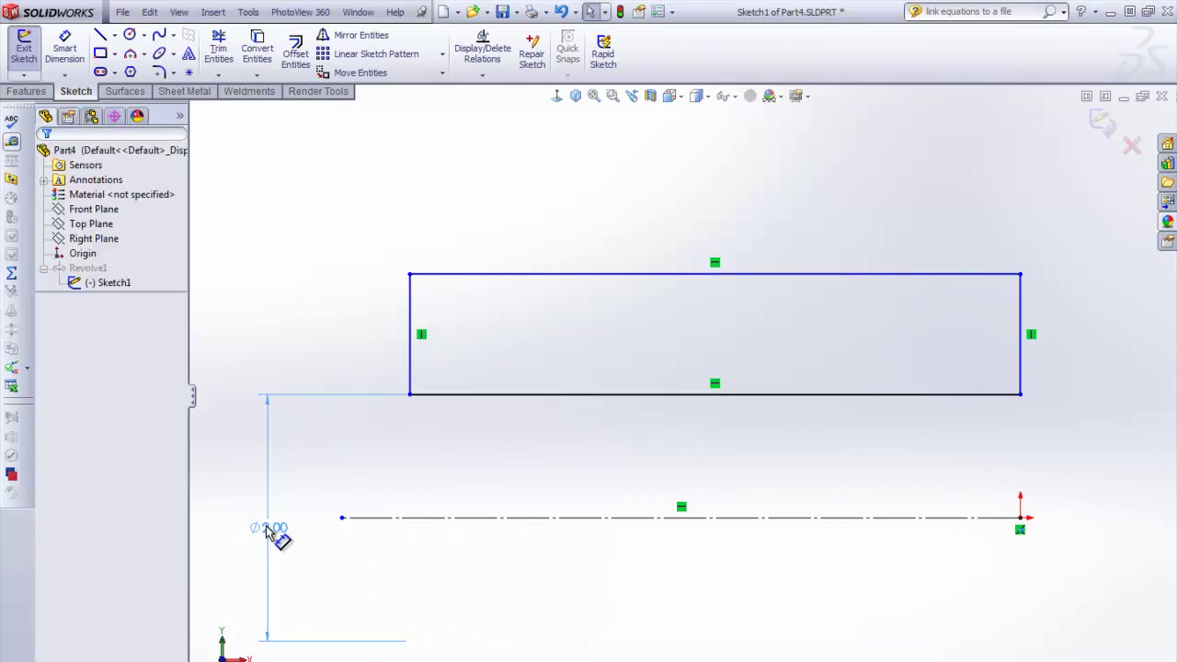
pyautogui.press('f')
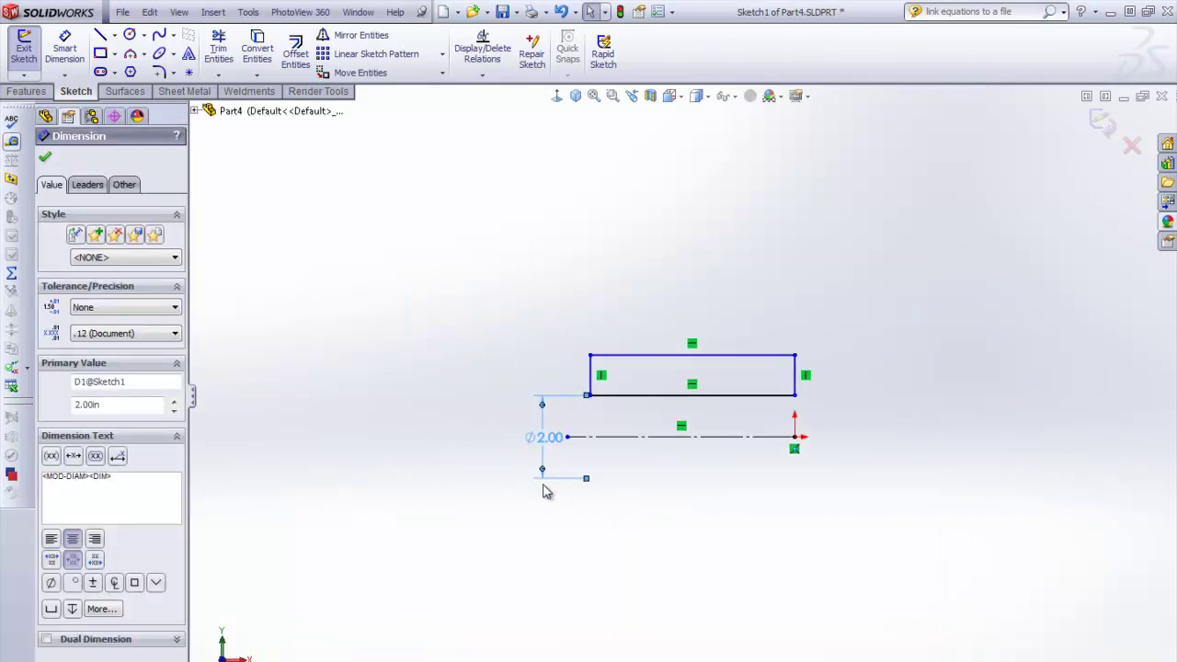
pyautogui.click(563, 319)
pyautogui.click(1102, 122)
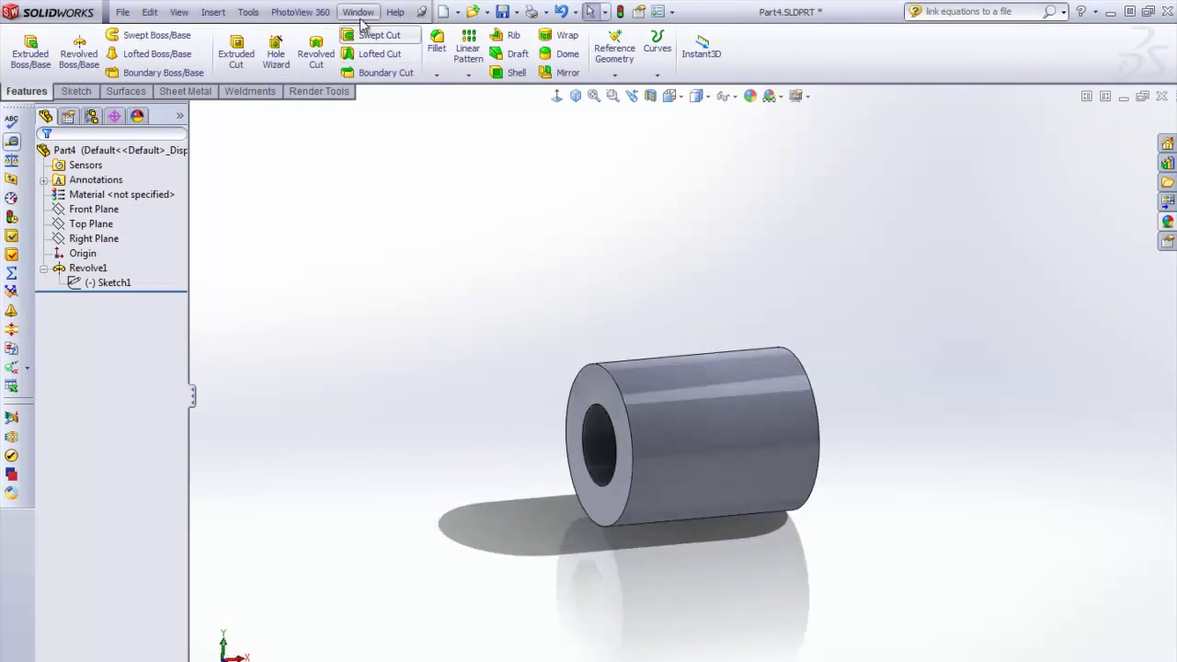
# Link Part4's equations to the existing Desktop equations.txt file.
pyautogui.click(248, 12)
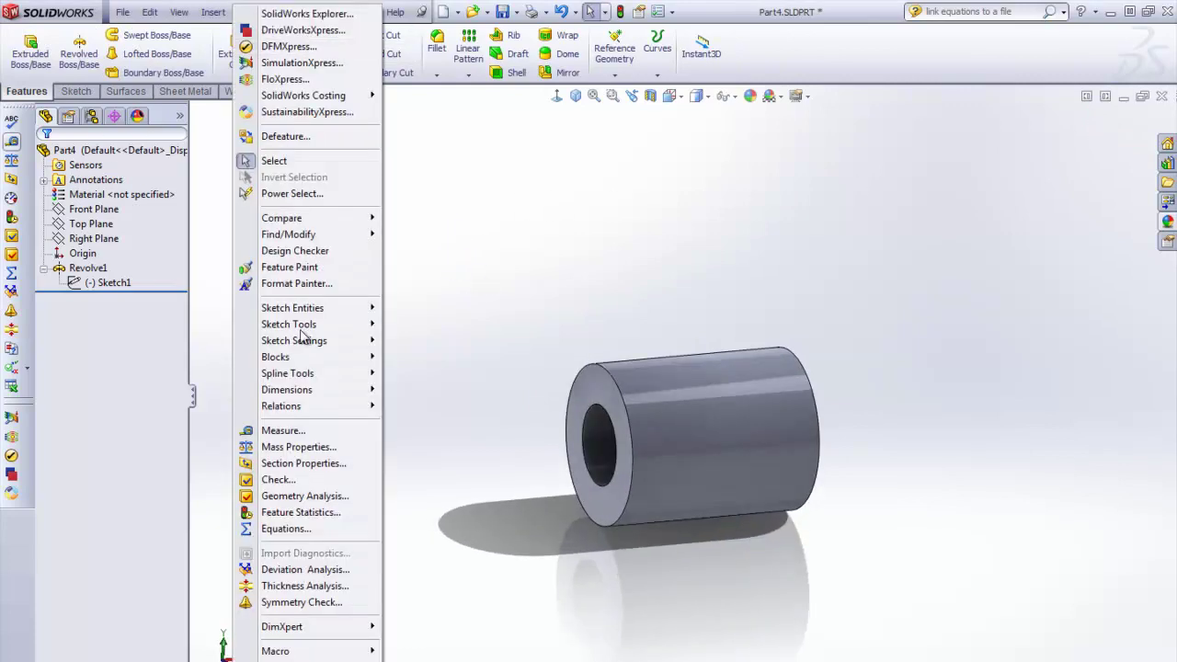
pyautogui.click(283, 528)
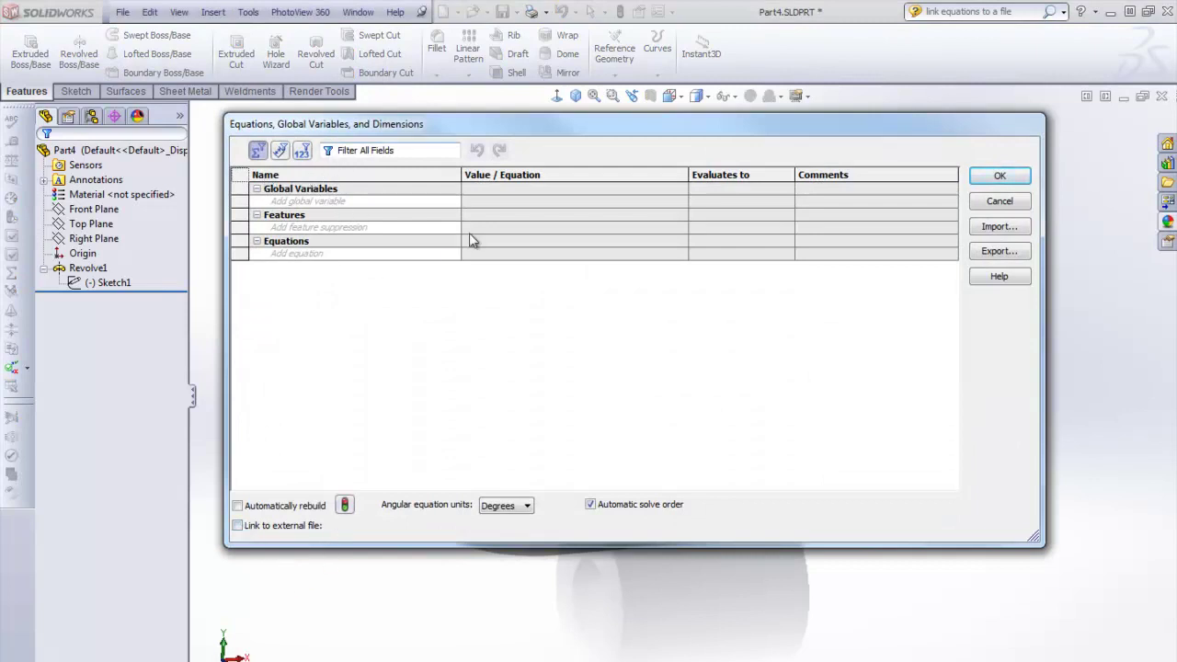
pyautogui.click(238, 527)
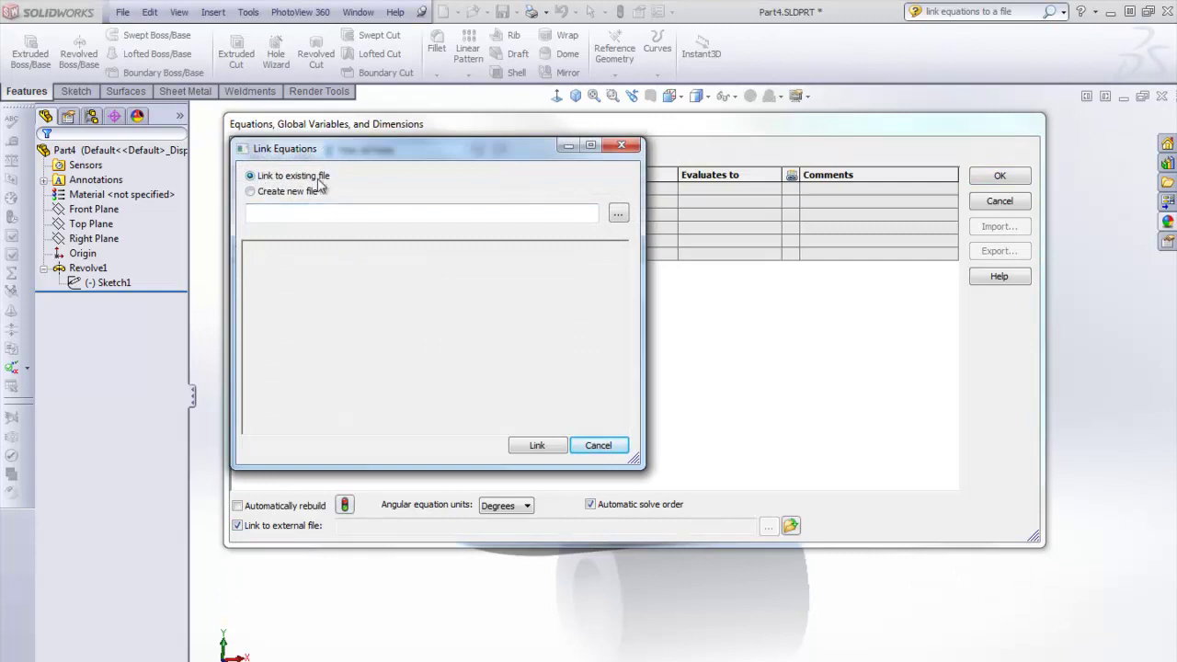
pyautogui.click(618, 214)
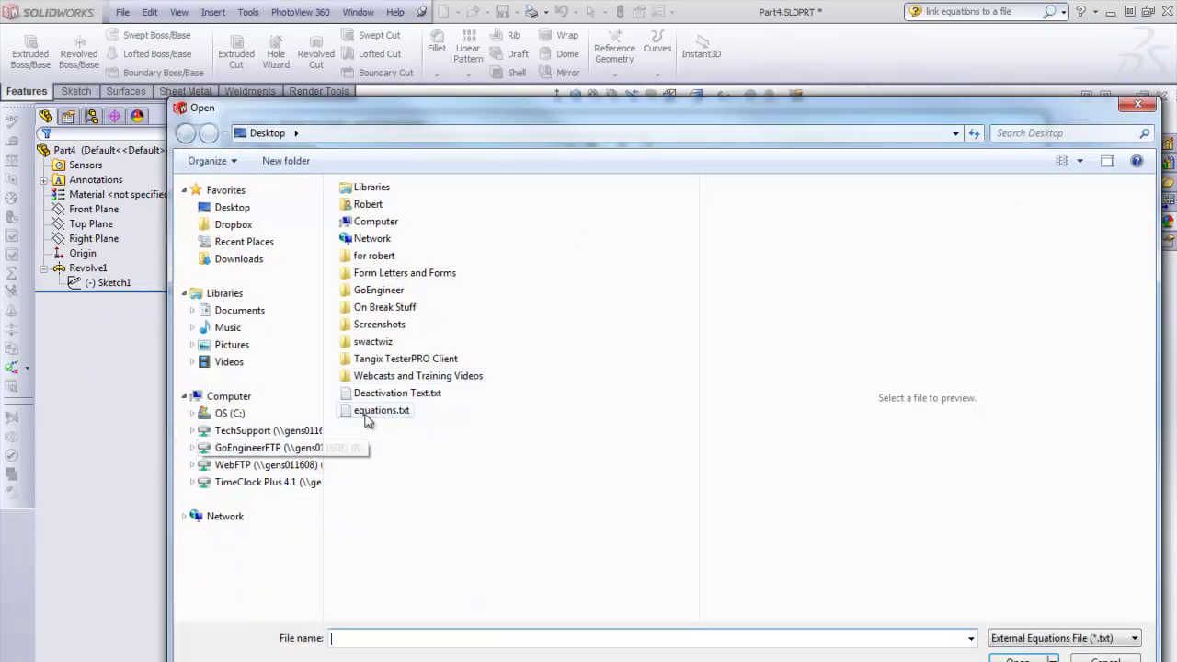
pyautogui.click(368, 412)
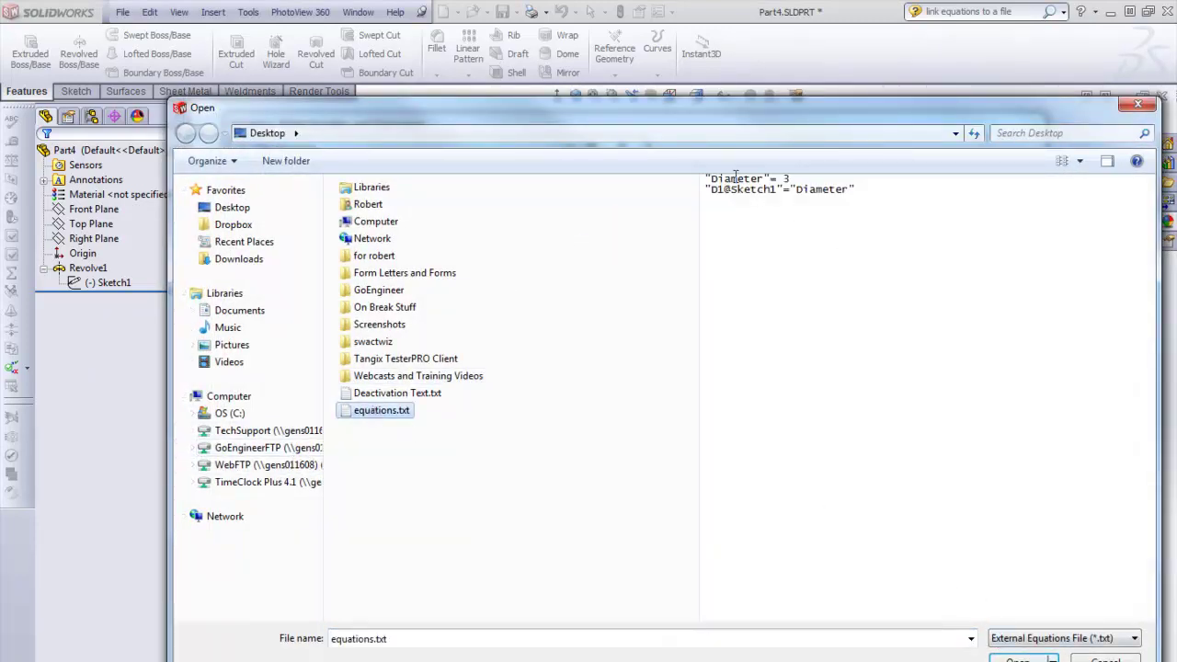
pyautogui.click(1016, 657)
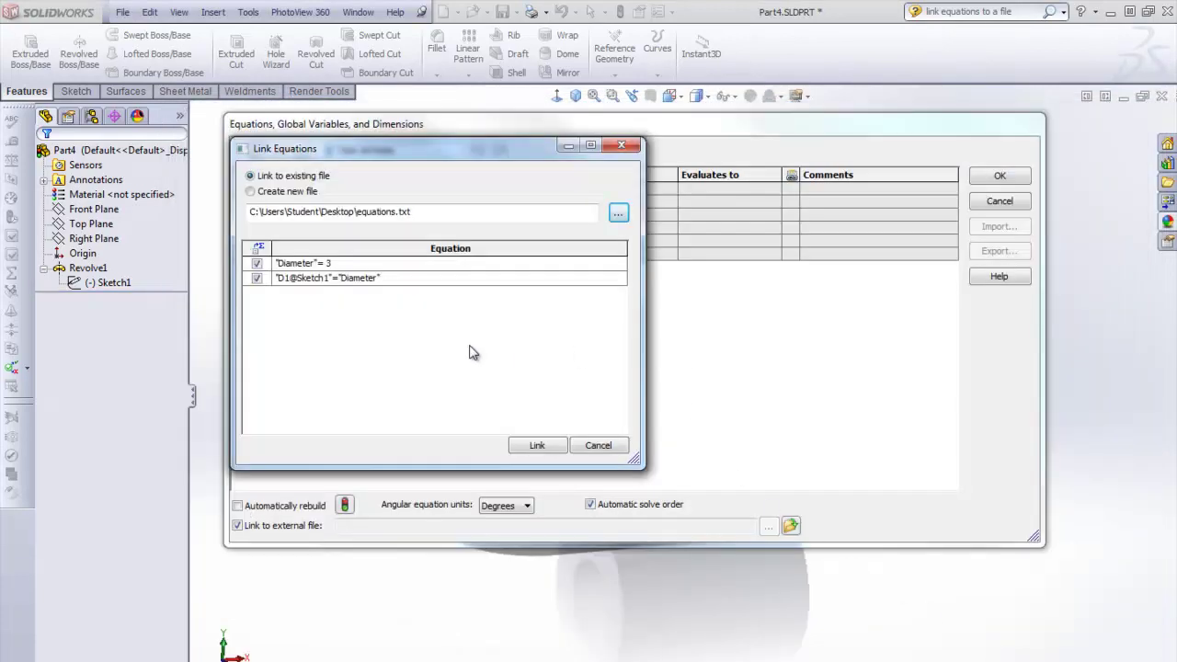
pyautogui.click(537, 446)
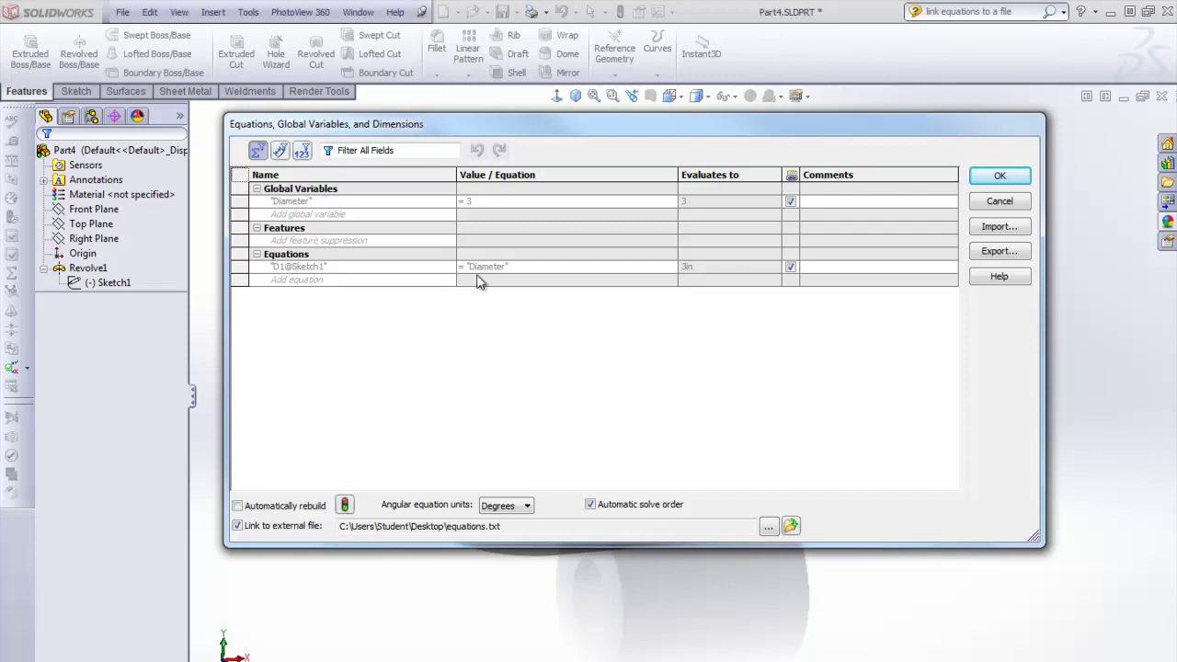
# Accept the linked equations and view Part4's revolve showing the Ø3.00 diameter.
pyautogui.click(1002, 177)
pyautogui.moveTo(556, 307); pyautogui.dragTo(726, 376, button='middle')
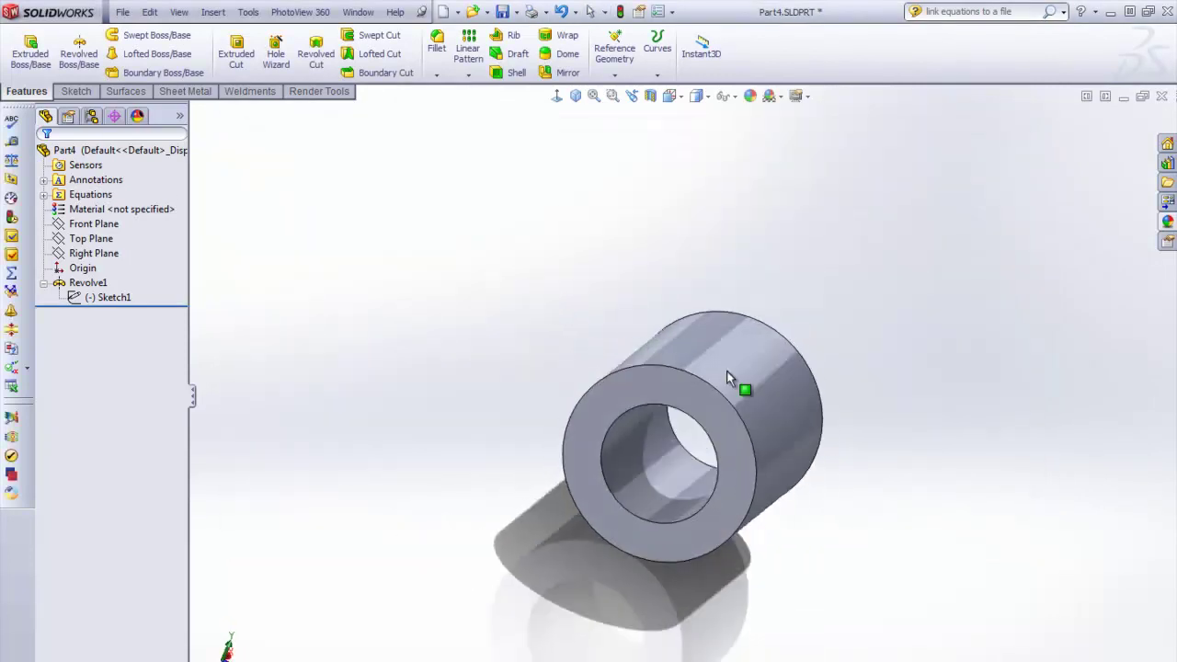
pyautogui.doubleClick(773, 405)
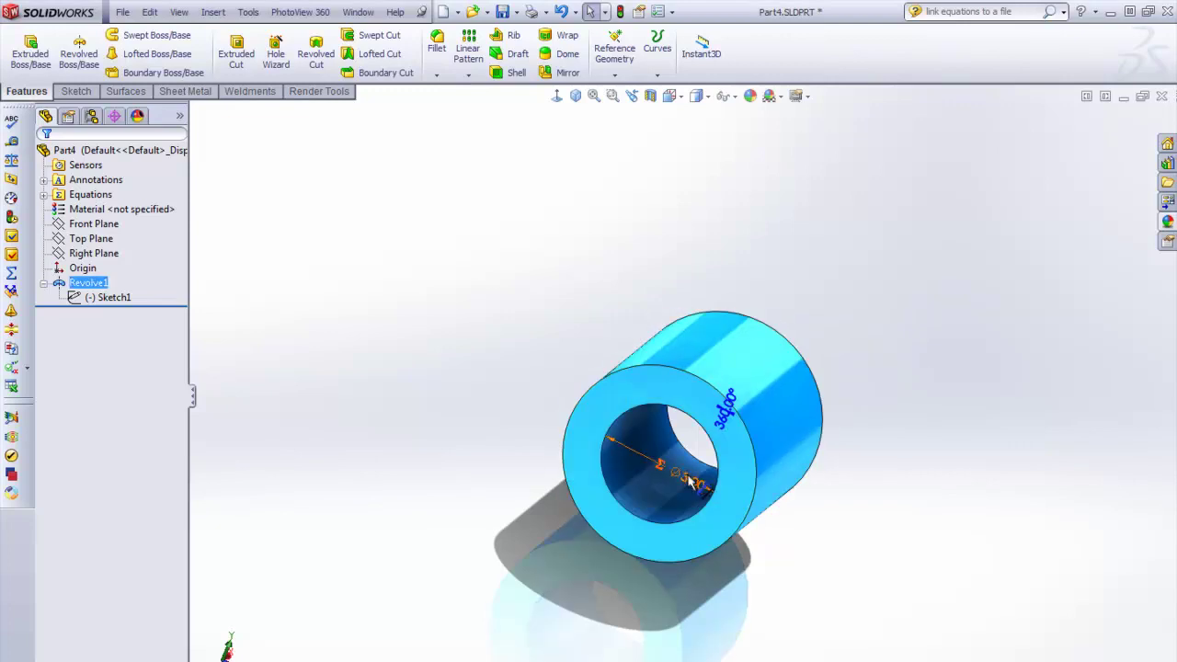
pyautogui.moveTo(690, 483); pyautogui.dragTo(657, 473)
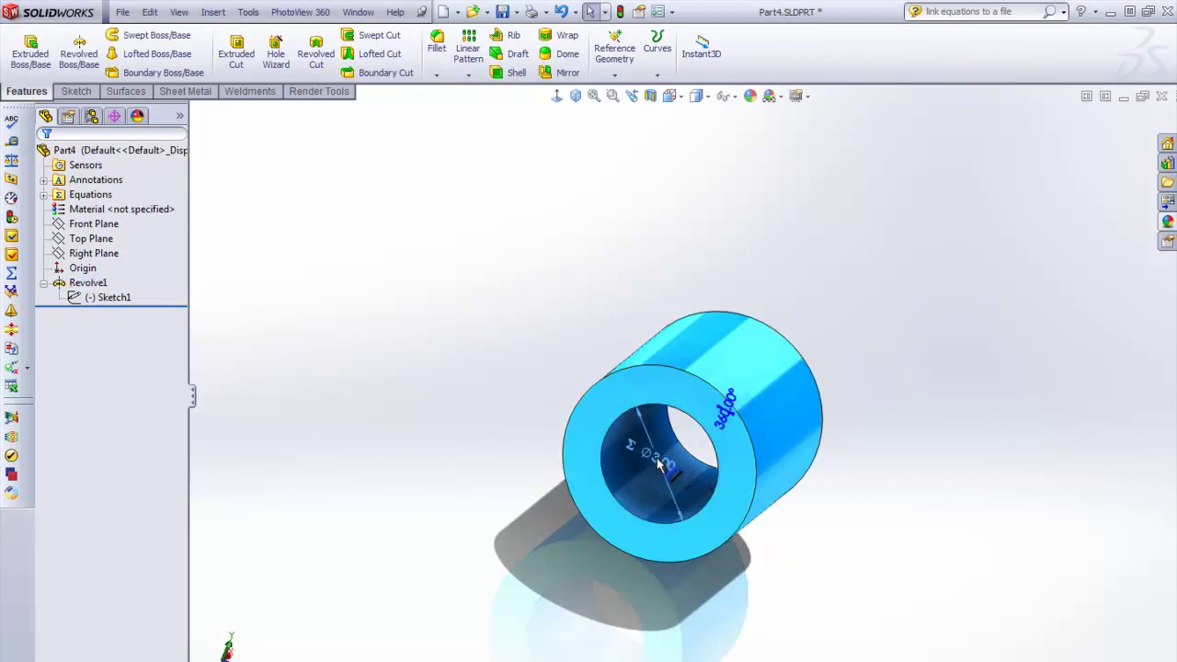
pyautogui.click(951, 410)
# Confirm Part4 in the Window menu and display the Revolve1 dimensions again.
pyautogui.click(358, 12)
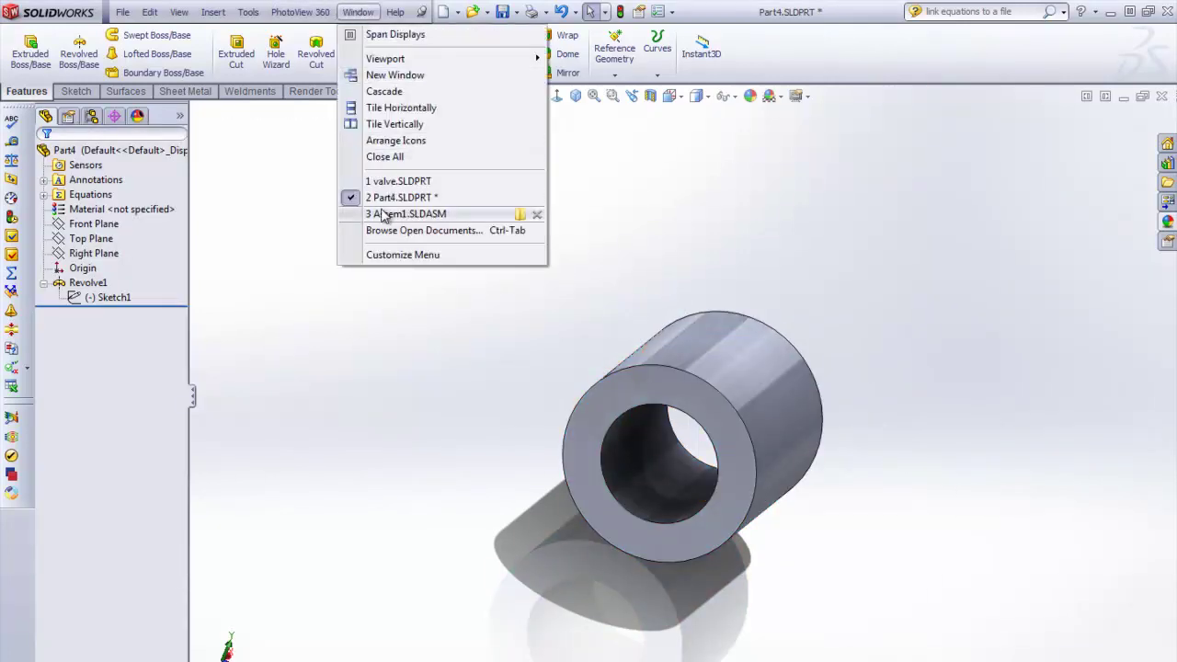
pyautogui.click(395, 196)
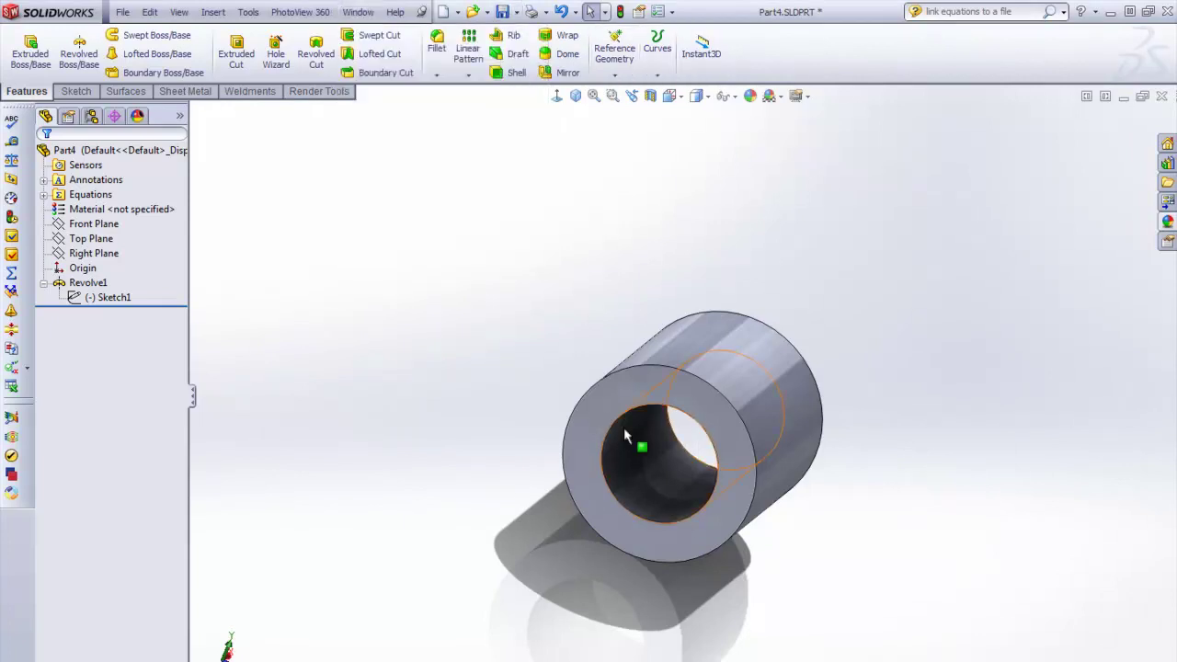
pyautogui.click(663, 377)
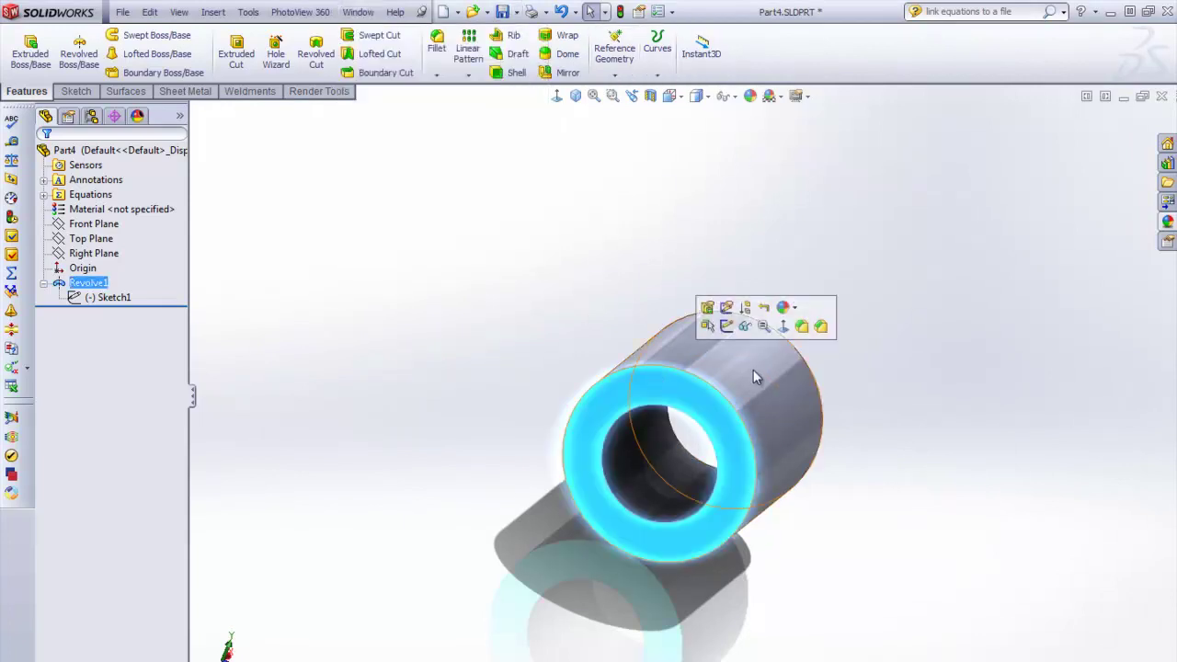
pyautogui.doubleClick(637, 472)
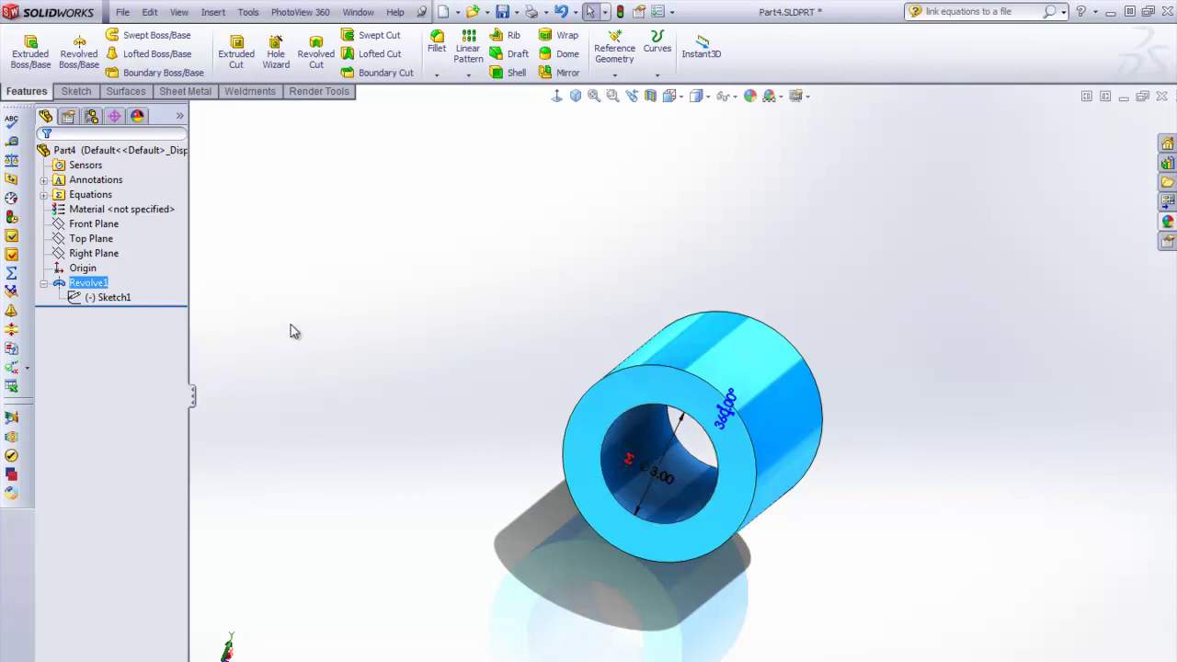
# Edit Sketch1 and dimension the rectangle's top edge to 5.00.
pyautogui.rightClick(79, 297)
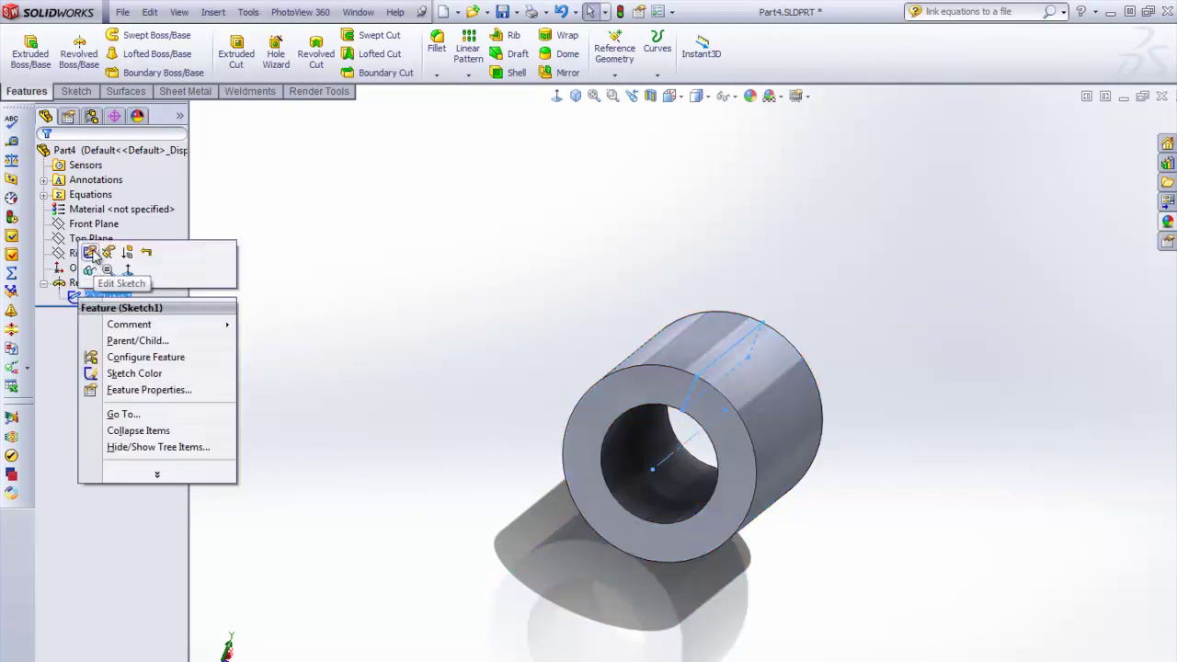
pyautogui.click(89, 252)
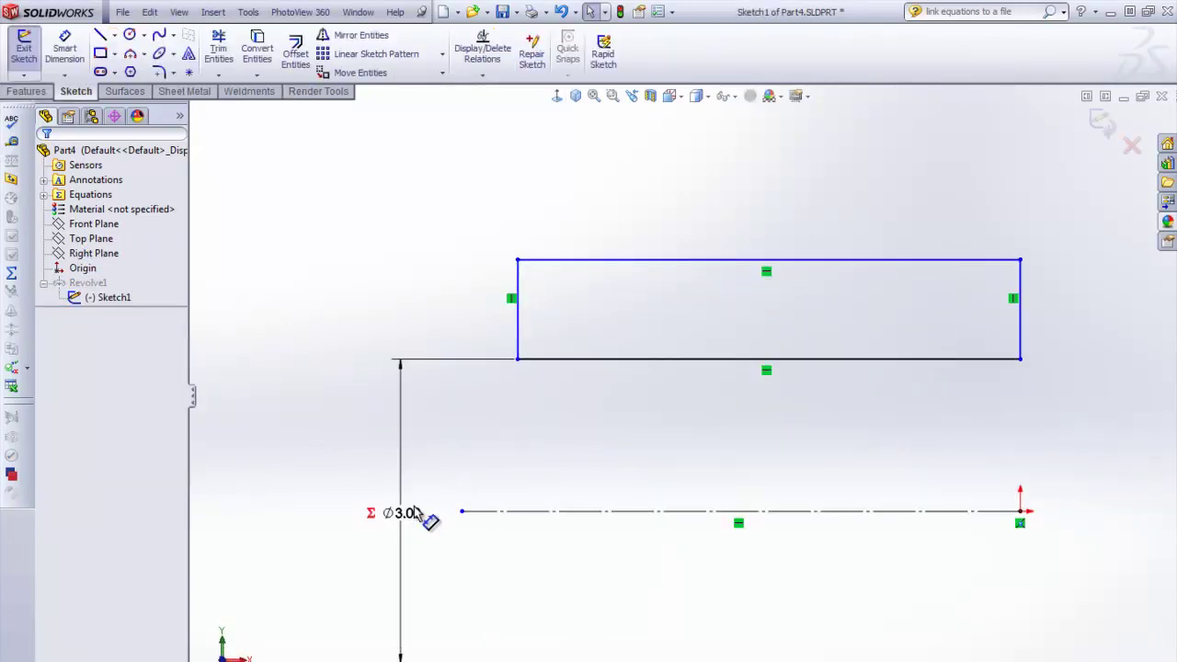
pyautogui.click(411, 514)
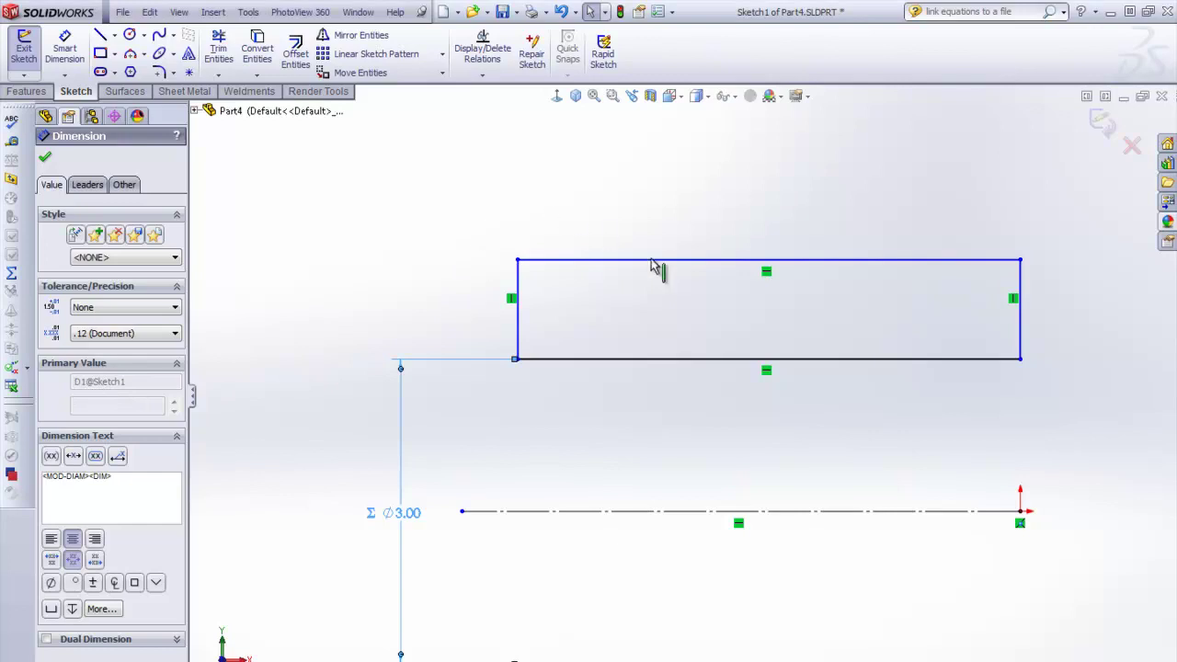
pyautogui.click(336, 162)
pyautogui.press('d')
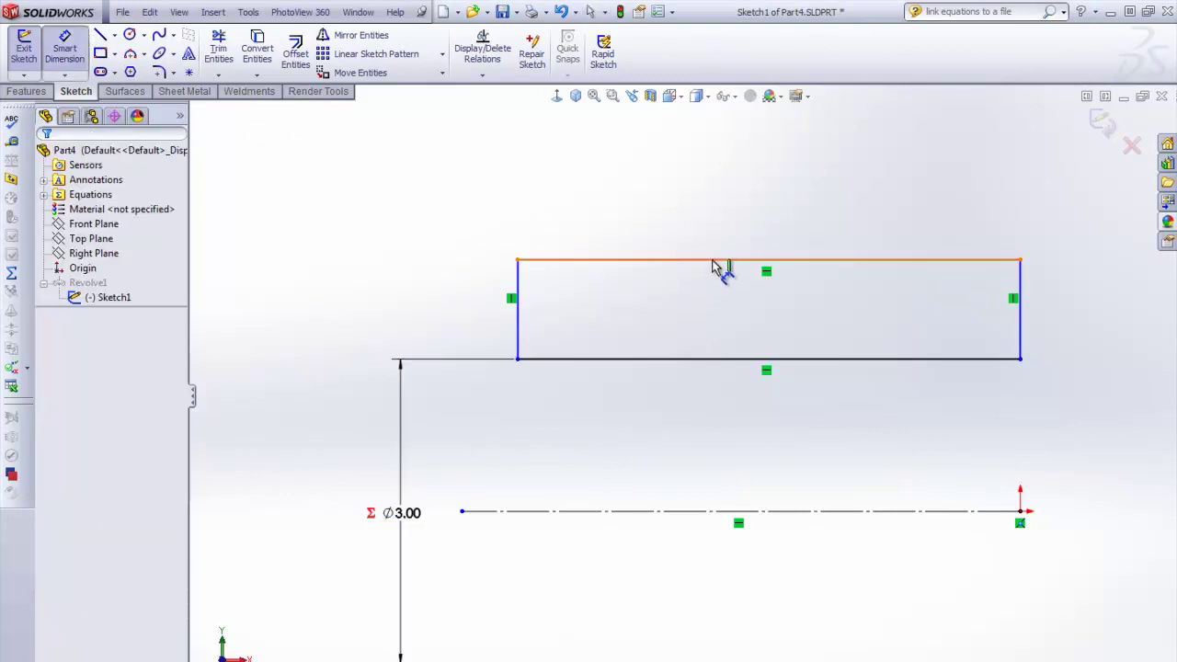
pyautogui.click(720, 266)
pyautogui.click(728, 198)
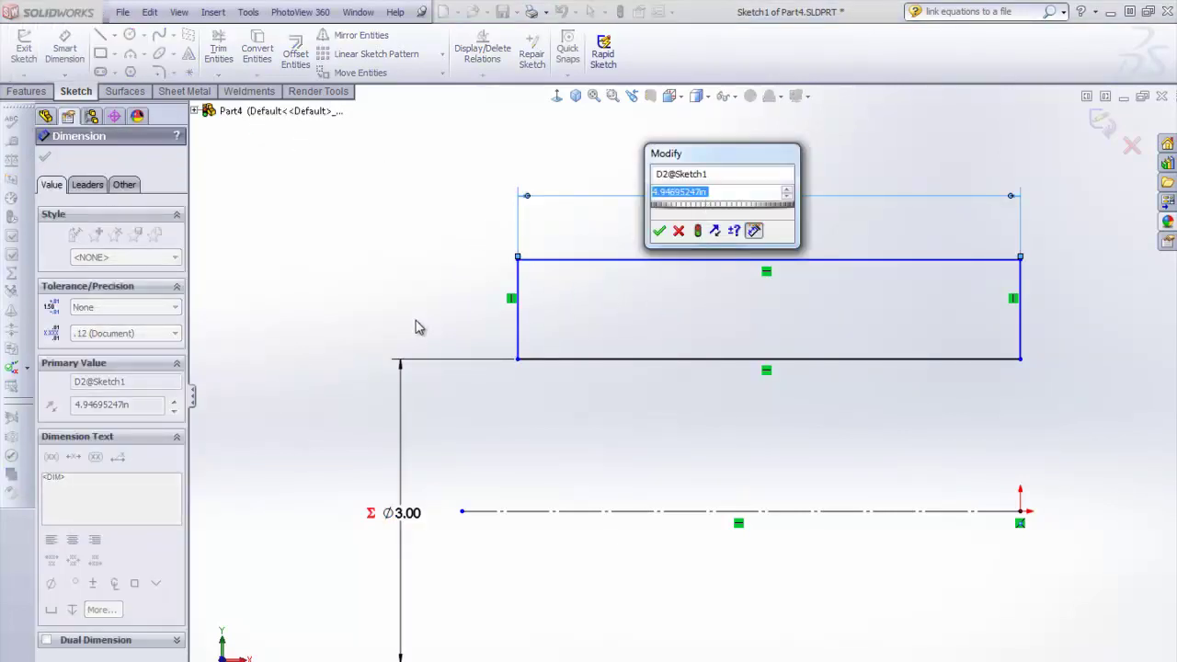
pyautogui.write('5')
pyautogui.press('Return')
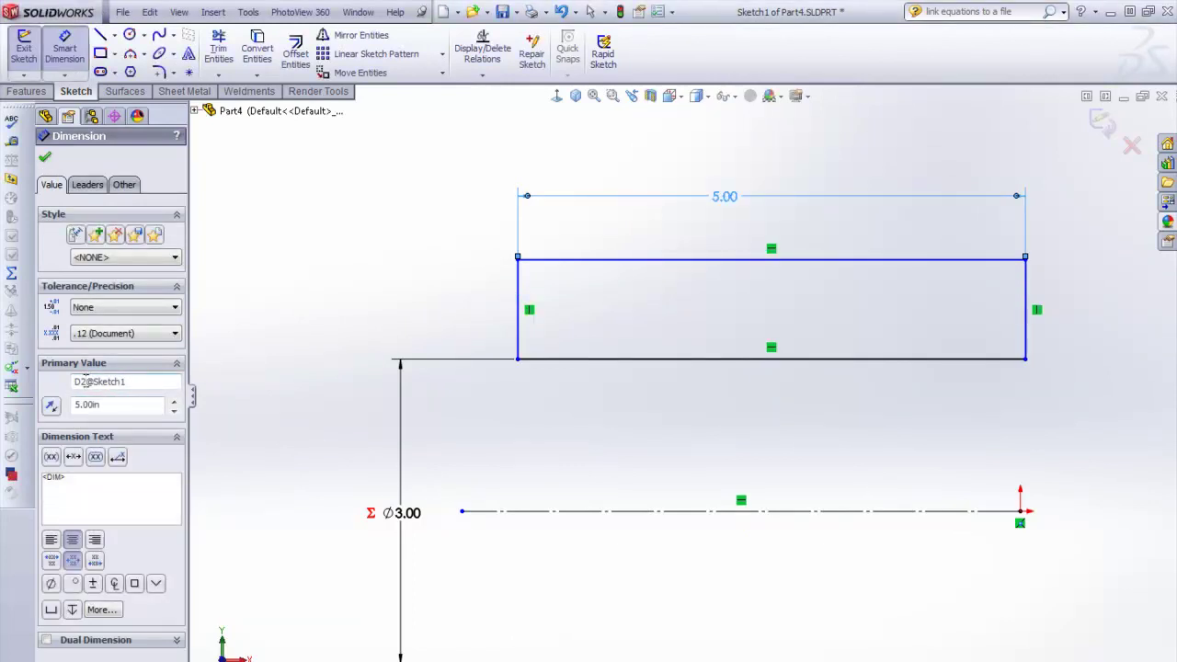
# Rename the 5.00 length dimension from D2 to Length.
pyautogui.moveTo(84, 381); pyautogui.dragTo(54, 387)
pyautogui.write('Leng')
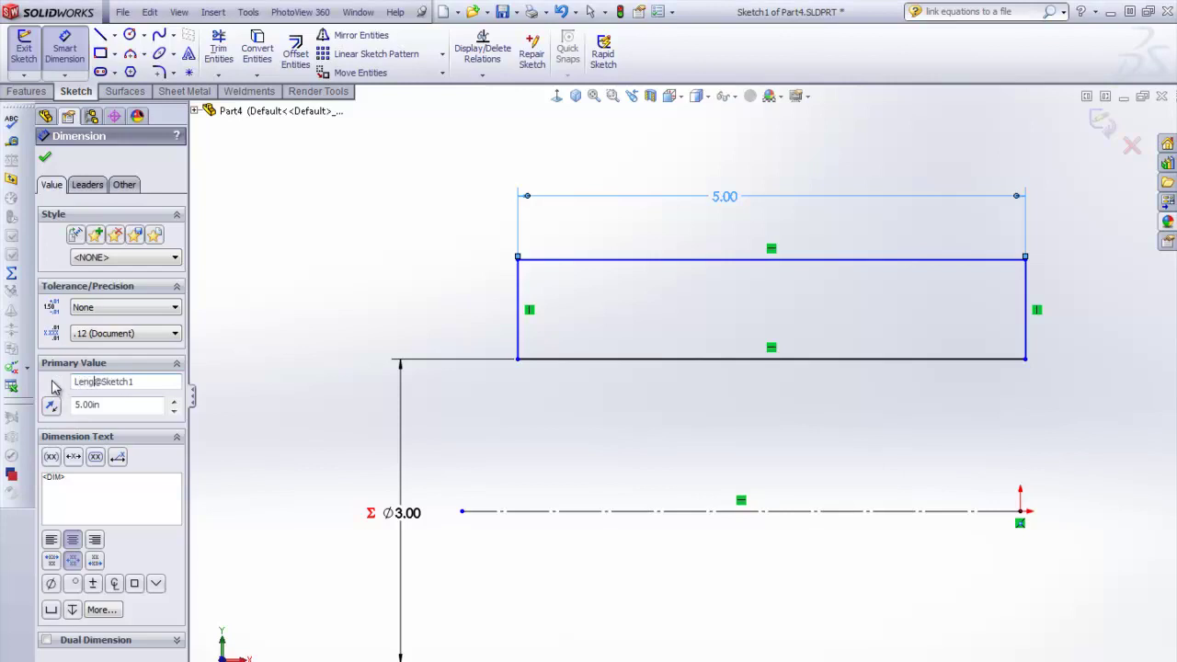
pyautogui.write('th')
pyautogui.click(45, 157)
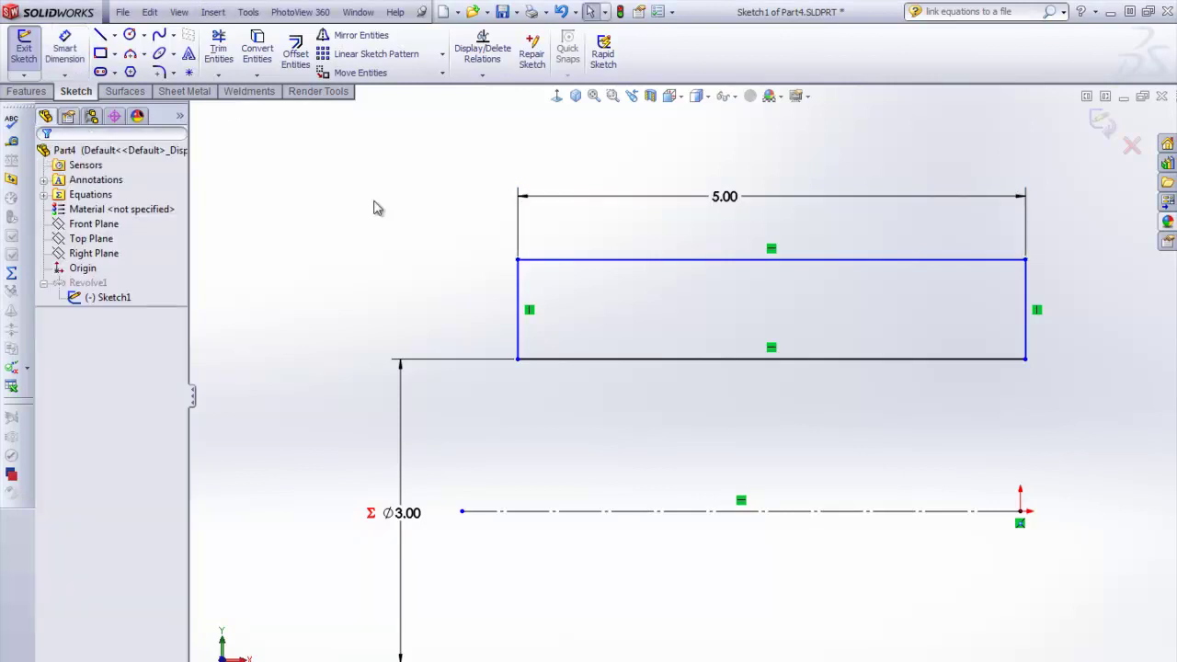
pyautogui.click(728, 199)
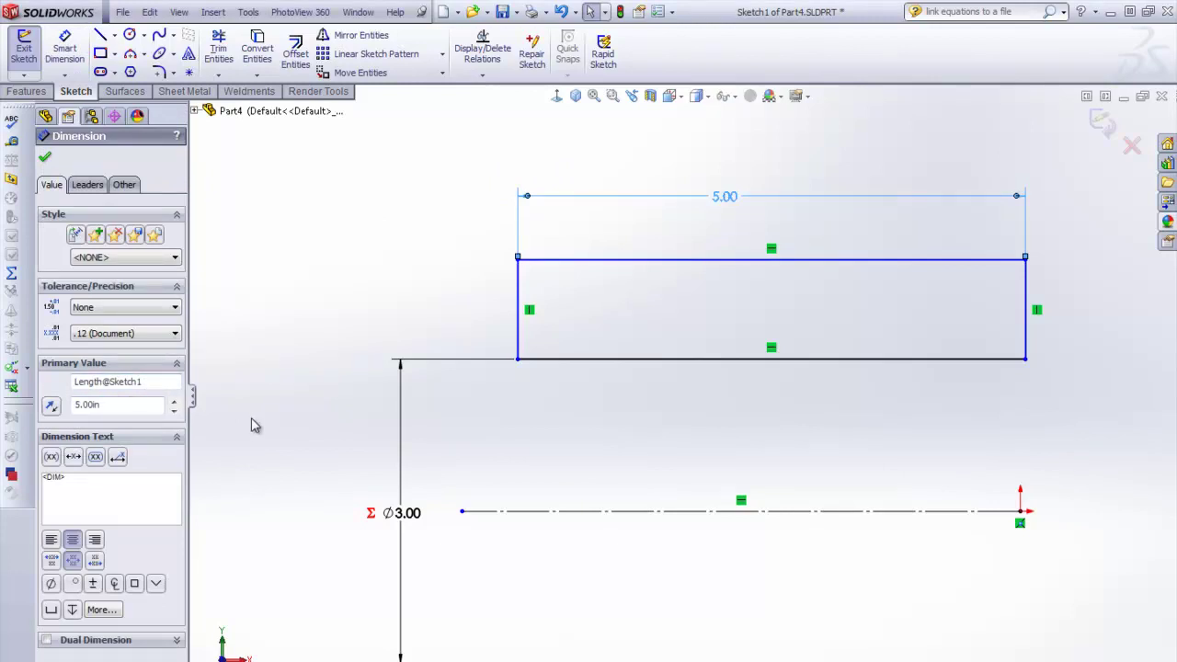
pyautogui.press('Escape')
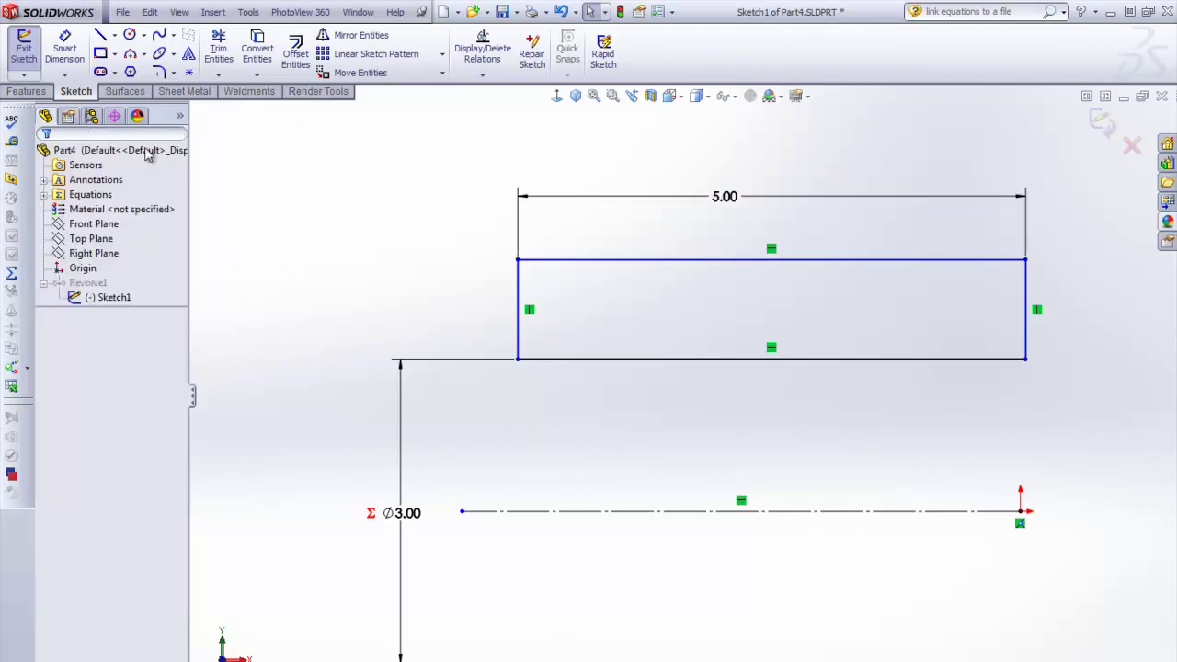
# Exit Part4's sketch and switch to Assem1, accepting the rebuild.
pyautogui.click(1112, 124)
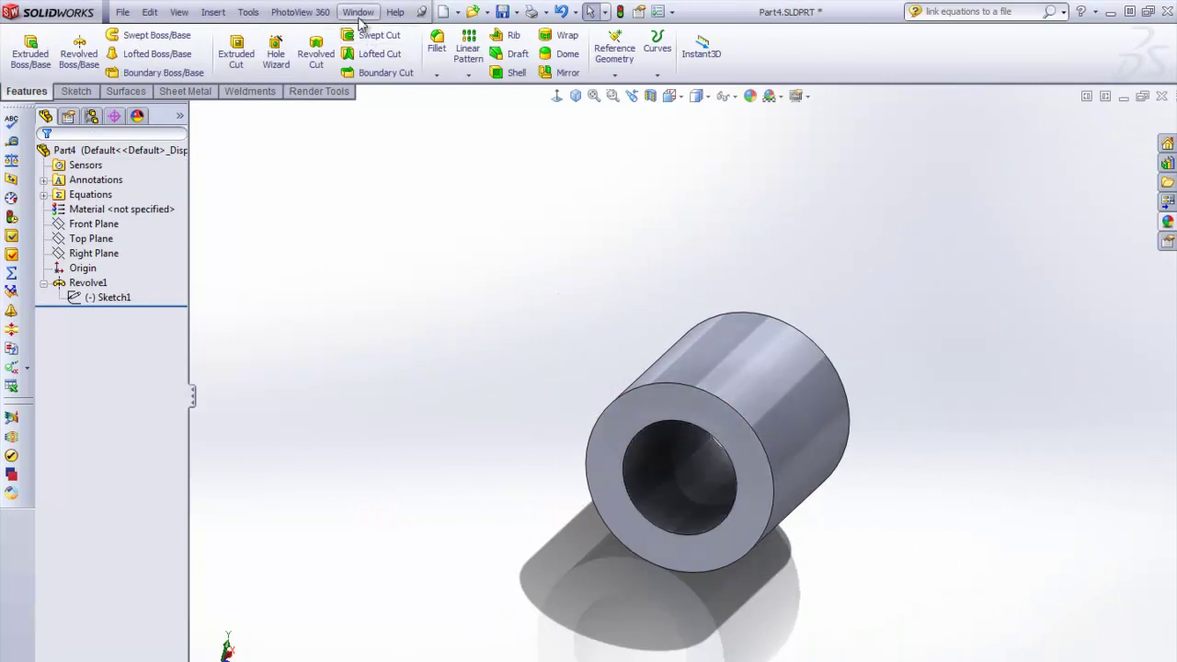
pyautogui.click(358, 12)
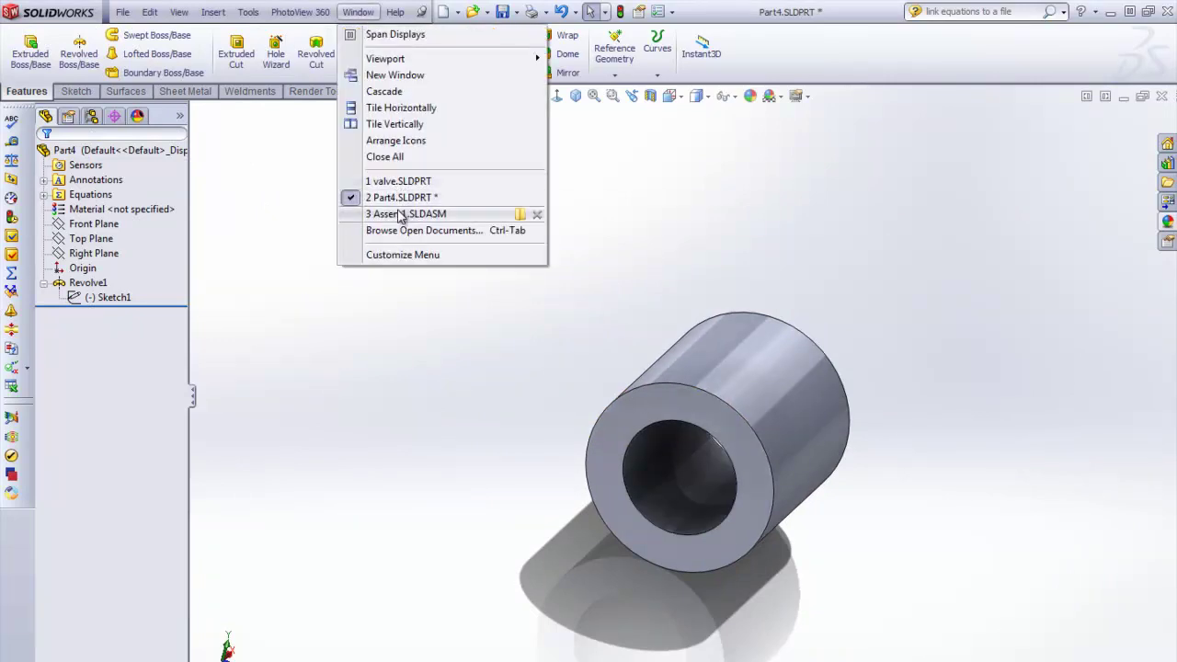
pyautogui.click(405, 213)
pyautogui.click(514, 226)
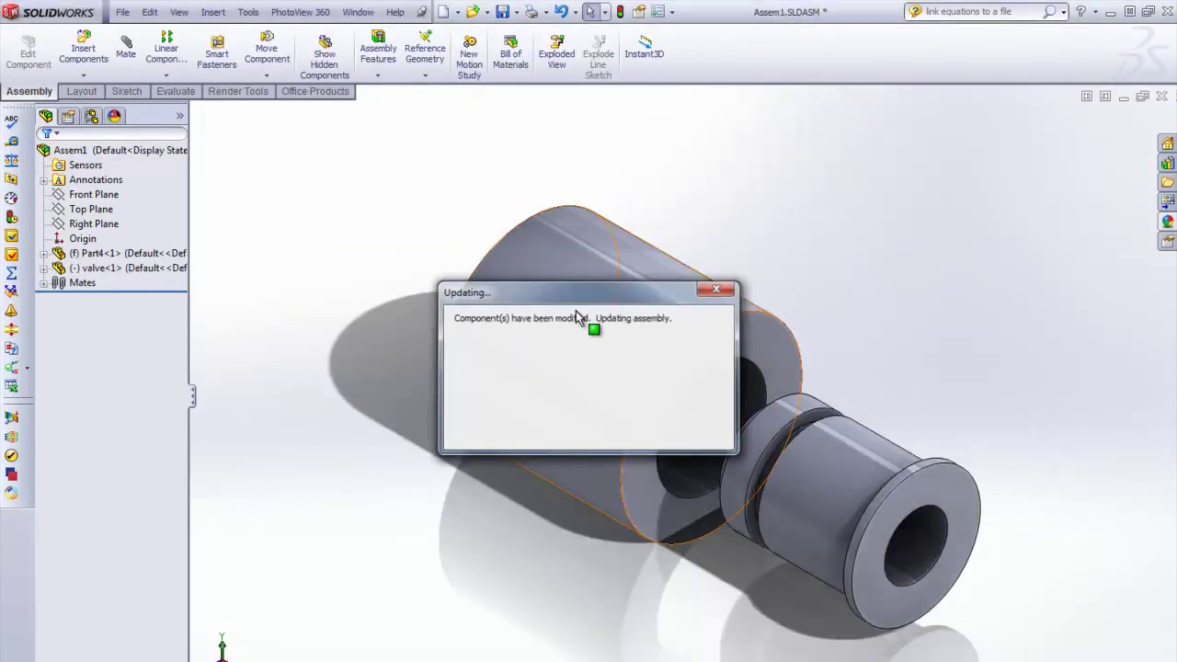
# Drag the valve into the larger cylinder and cancel the Appearance change.
pyautogui.moveTo(863, 484)
pyautogui.mouseDown()
pyautogui.moveTo(922, 514)
pyautogui.moveTo(700, 390)
pyautogui.mouseUp()
pyautogui.moveTo(700, 391)
pyautogui.mouseDown(button='middle')
pyautogui.moveTo(697, 573)
pyautogui.moveTo(699, 175)
pyautogui.mouseUp(button='middle')
pyautogui.click(753, 98)
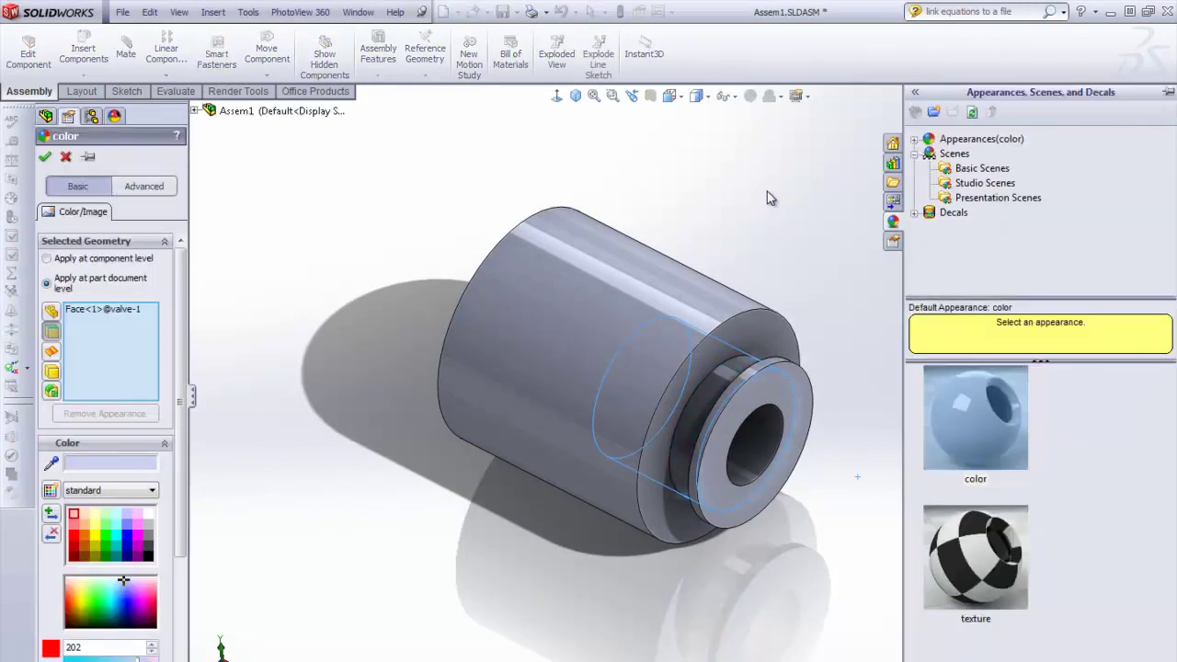
pyautogui.click(66, 157)
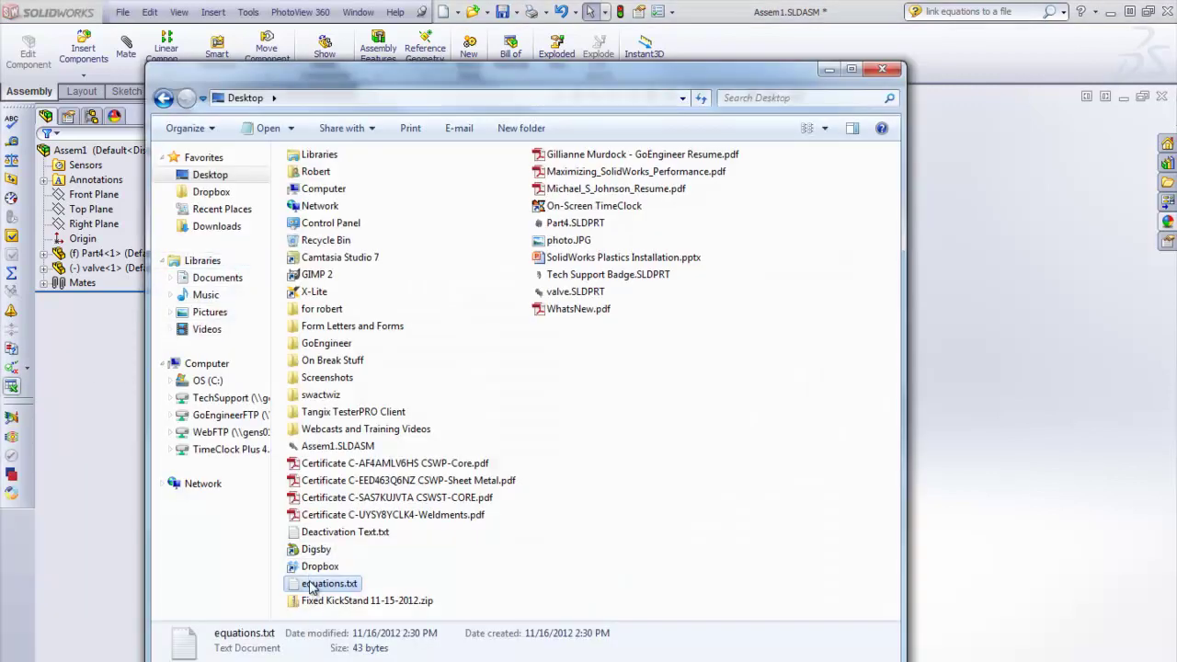
# Save equations.txt with Diameter 2.5 in Notepad, then close Notepad and Explorer.
pyautogui.doubleClick(310, 588)
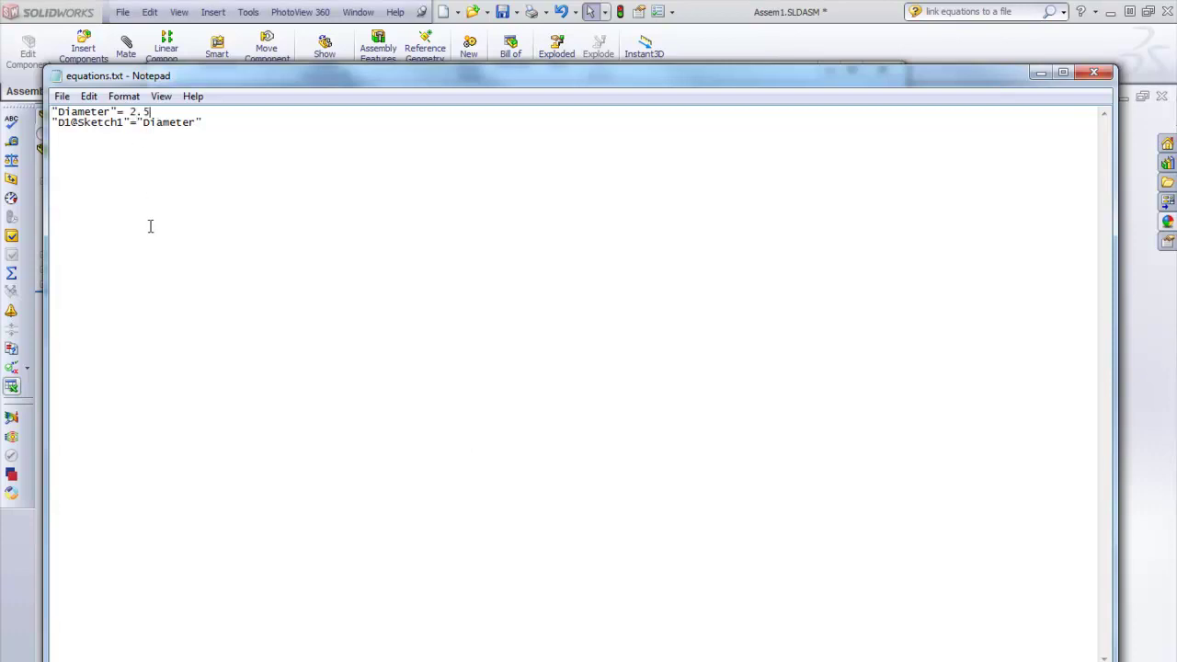
pyautogui.click(62, 96)
pyautogui.click(83, 149)
pyautogui.click(1103, 79)
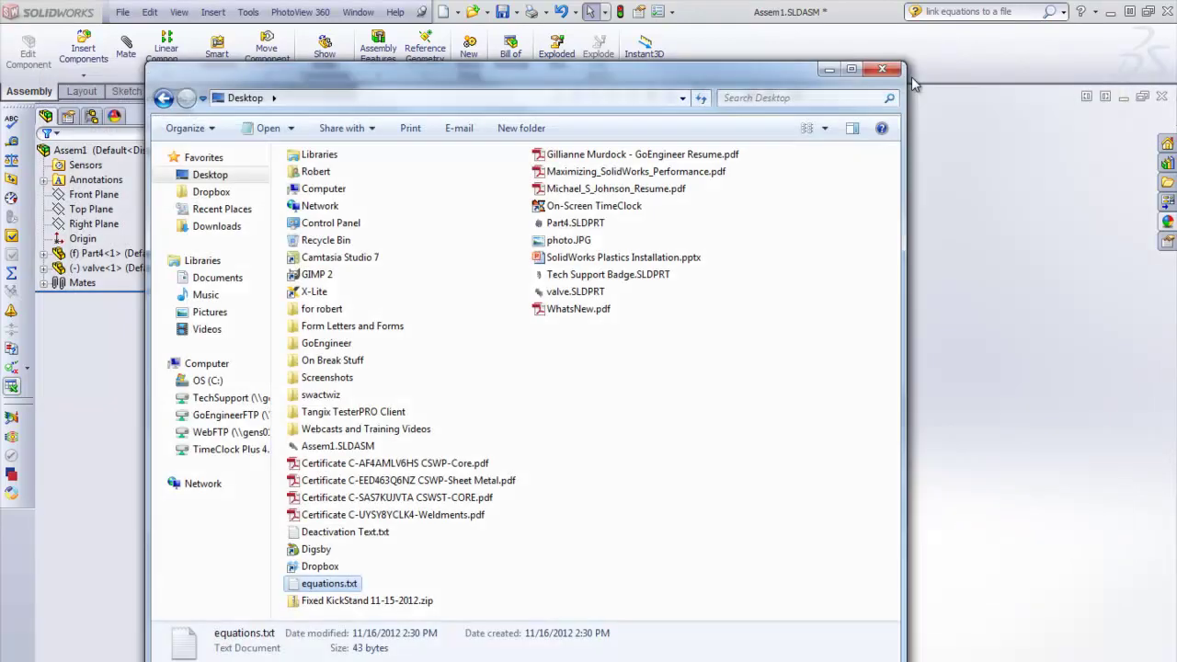
pyautogui.click(890, 70)
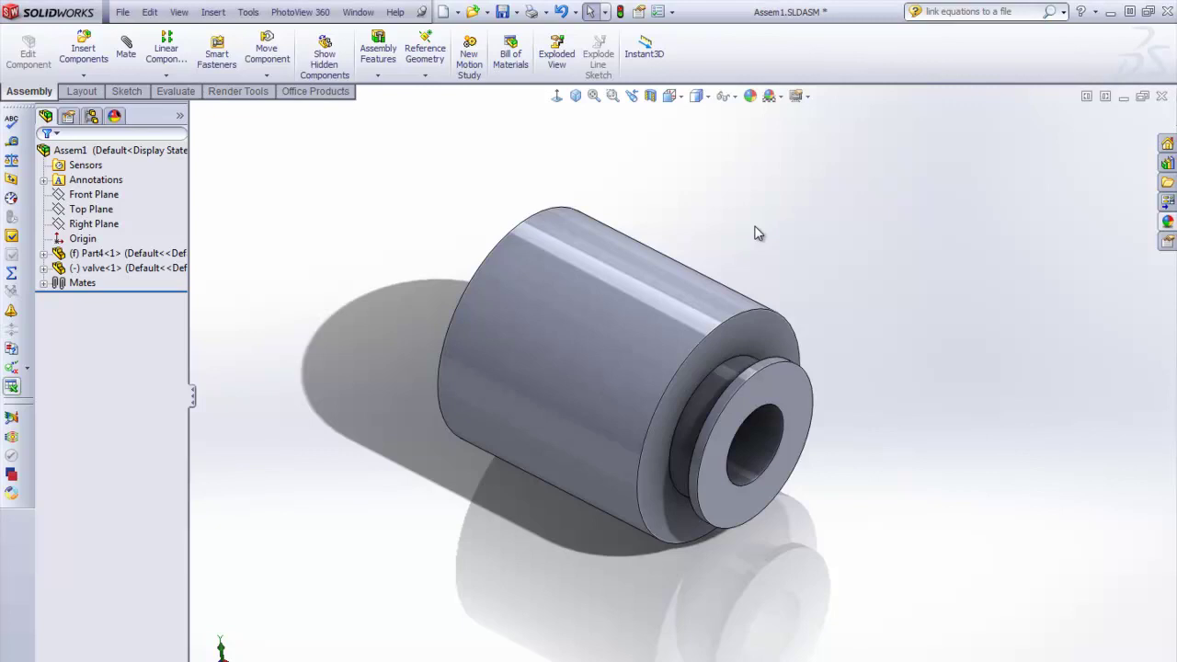
# Rebuild Assem1 from the edited equations file and zoom to fit the assembly.
pyautogui.click(621, 12)
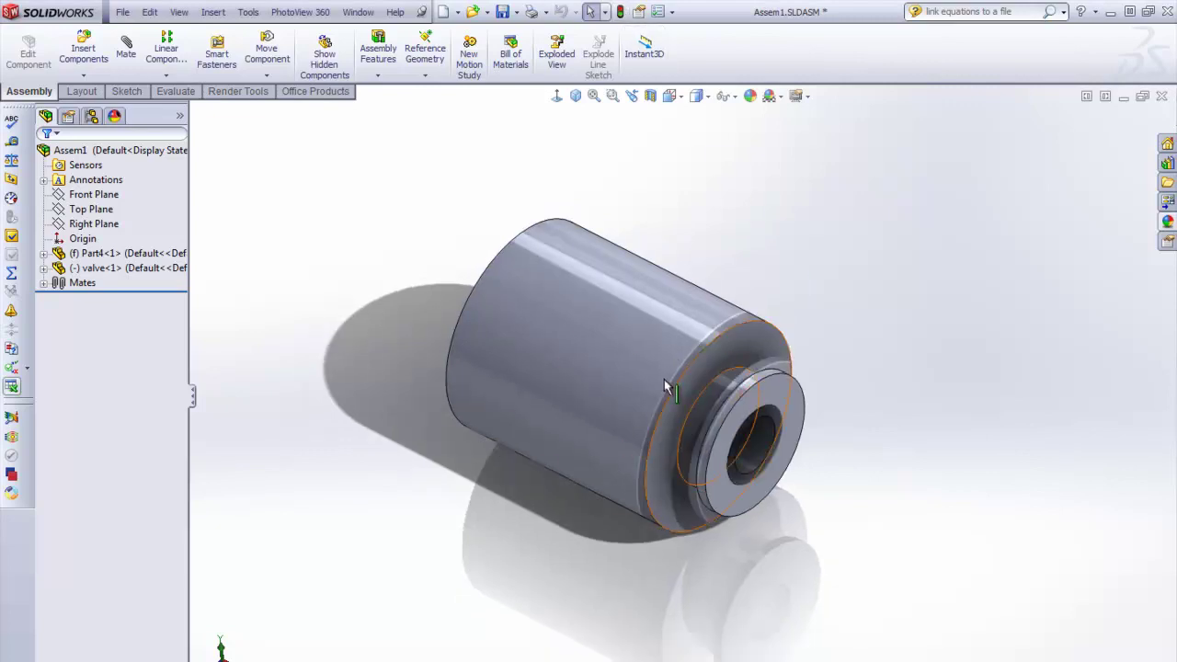
pyautogui.moveTo(761, 297); pyautogui.dragTo(726, 386, button='middle')
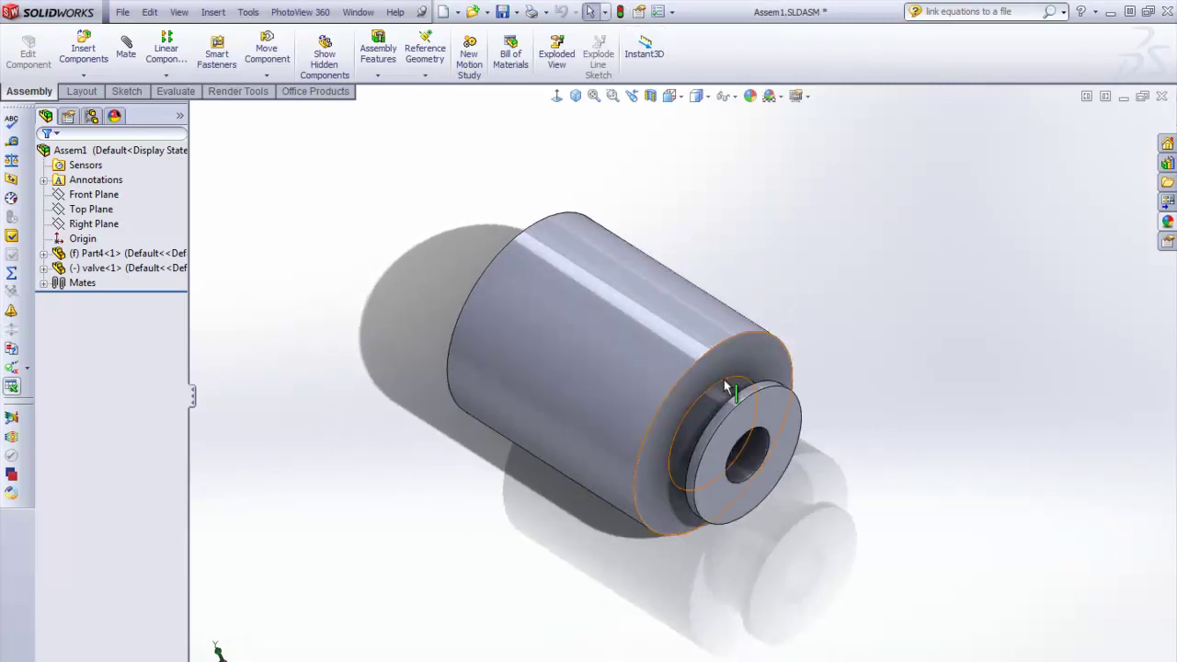
pyautogui.scroll(-3, 725, 384)
pyautogui.press('f')
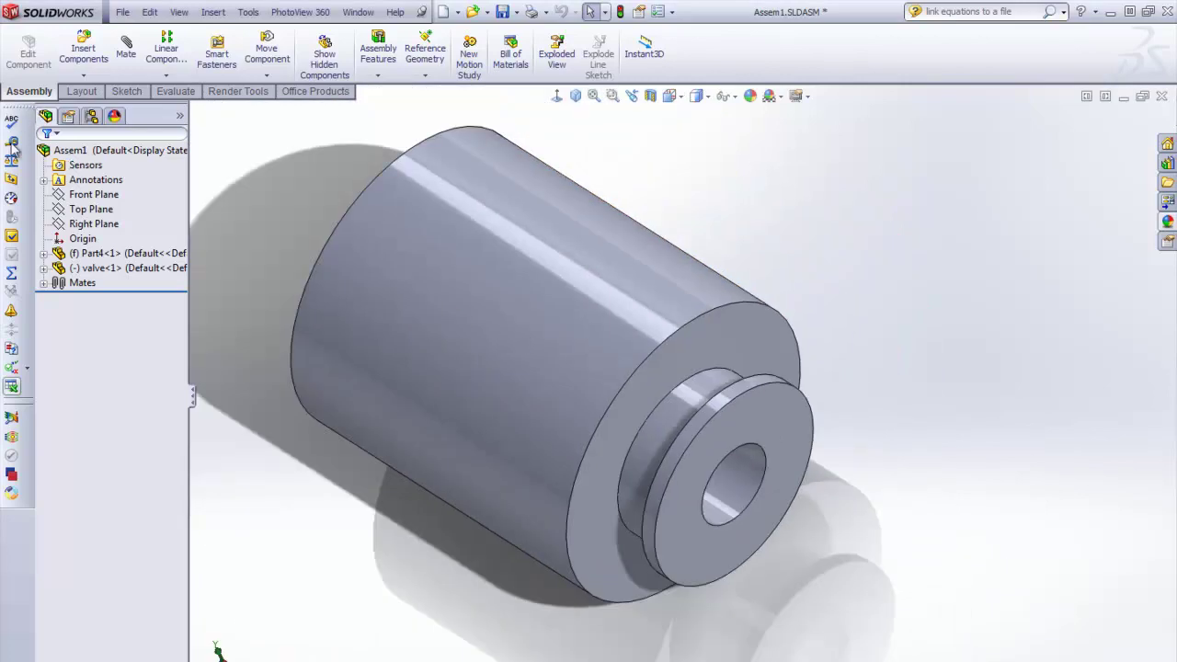
# Measure the valve's cylindrical face to confirm its 2.50 in diameter.
pyautogui.click(11, 141)
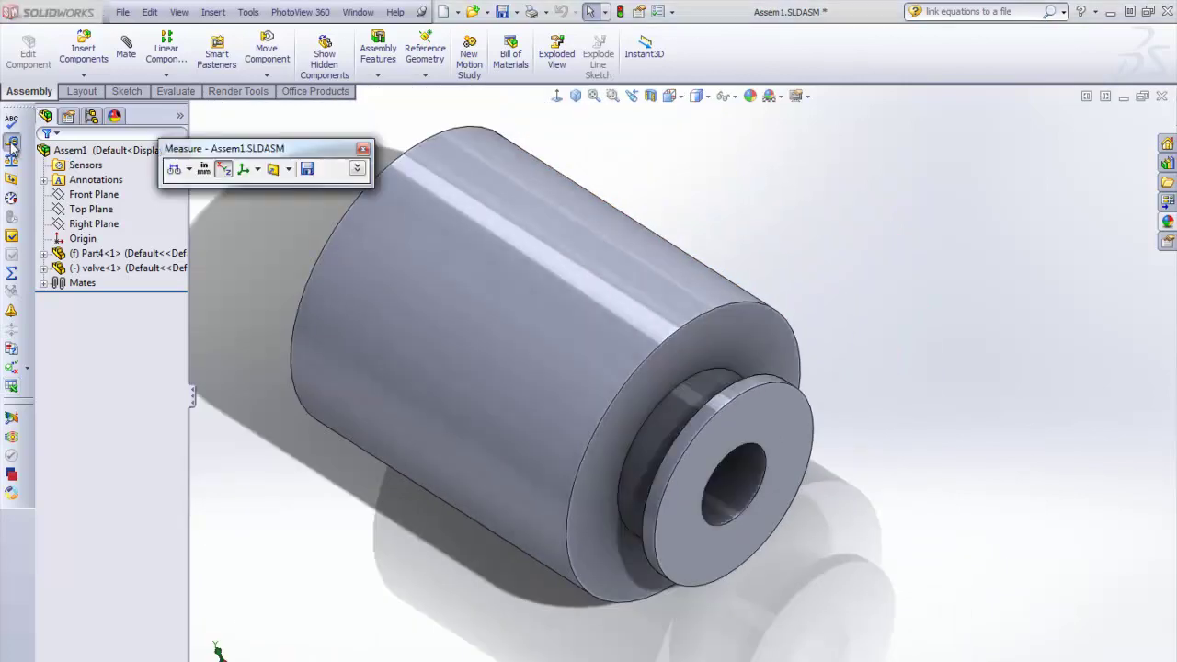
pyautogui.click(688, 401)
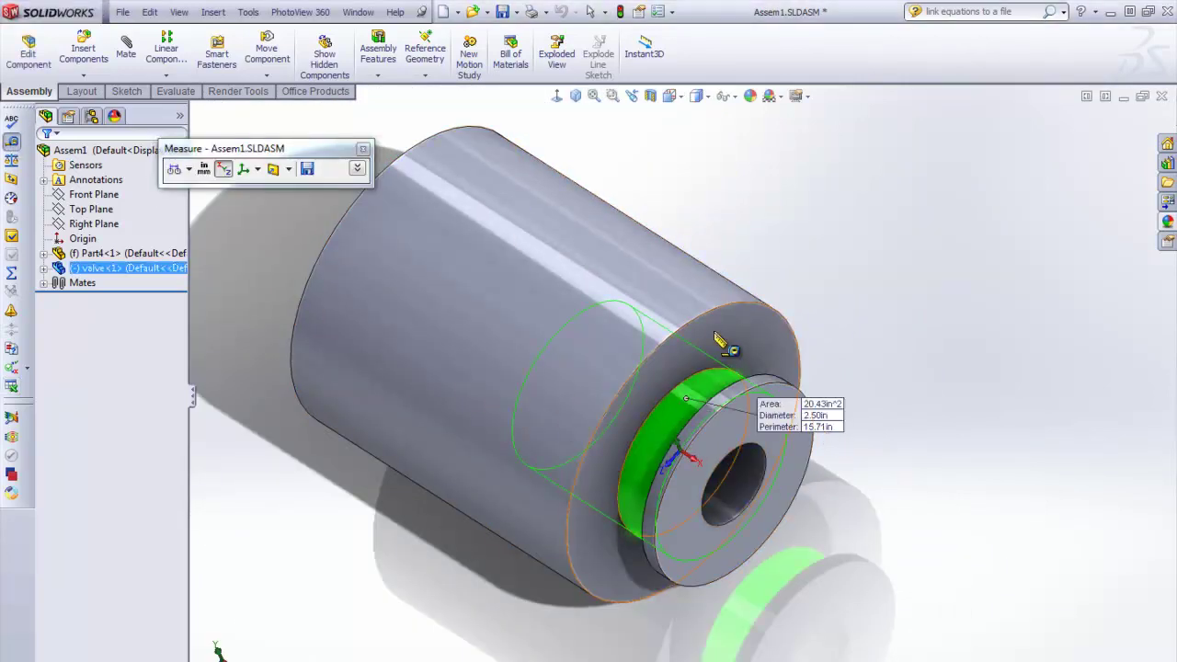
pyautogui.moveTo(730, 336)
pyautogui.mouseDown(button='middle')
pyautogui.moveTo(794, 184)
pyautogui.moveTo(786, 251)
pyautogui.mouseUp(button='middle')
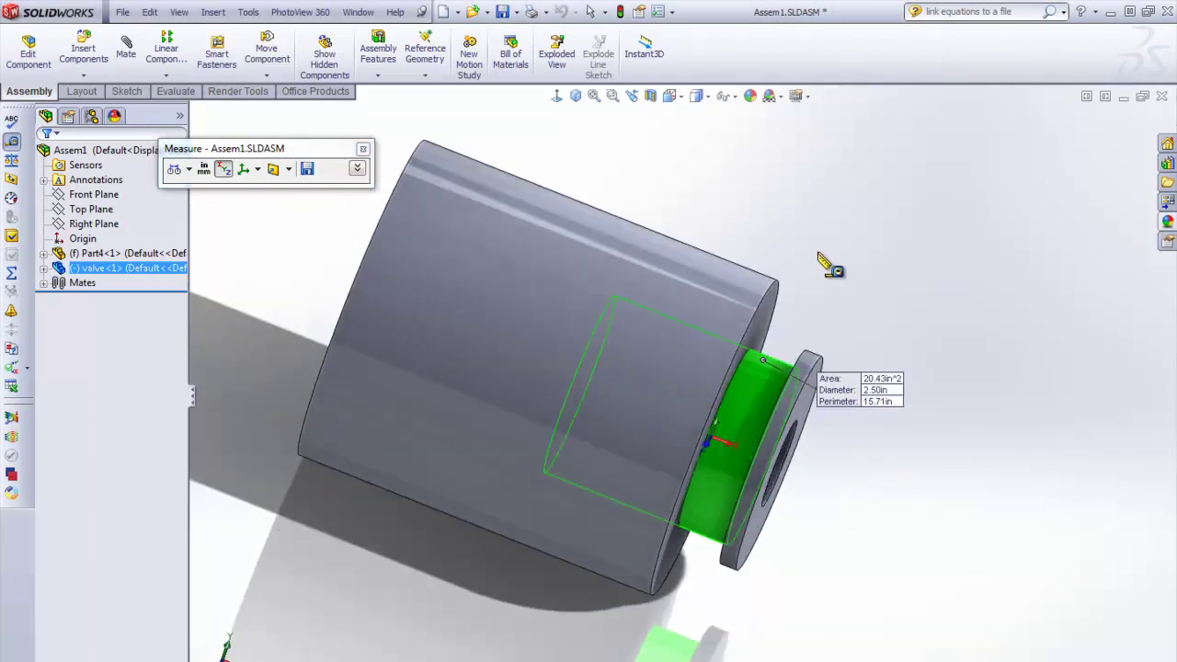
pyautogui.press('Escape')
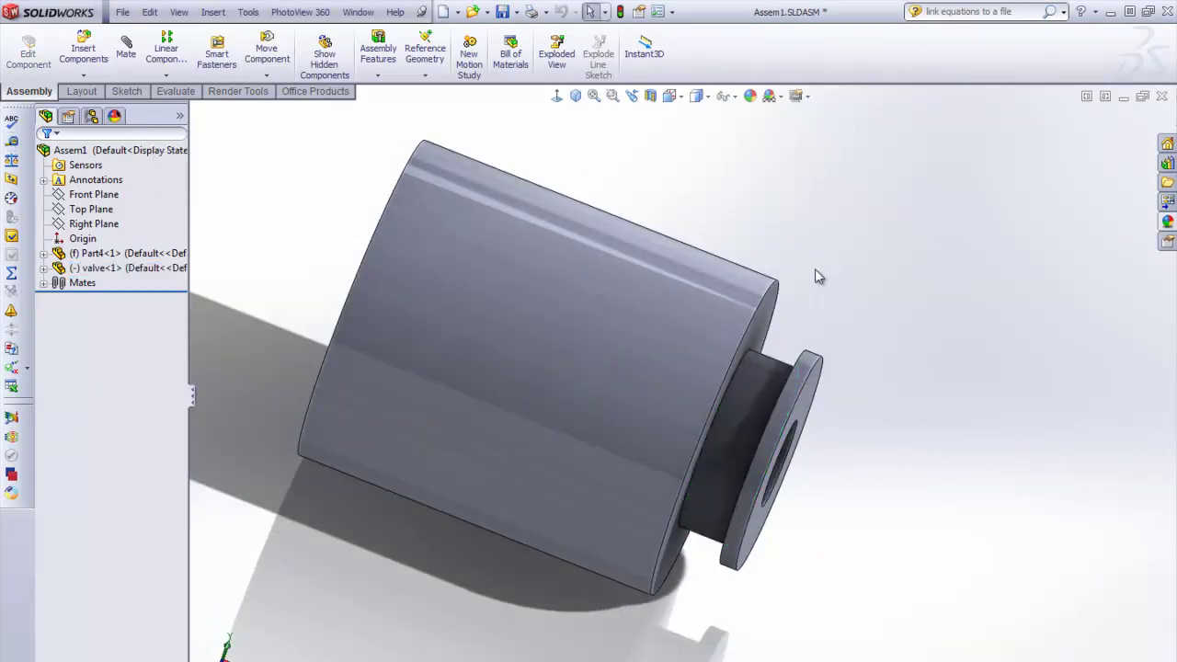
pyautogui.moveTo(780, 280); pyautogui.dragTo(673, 315, button='middle')
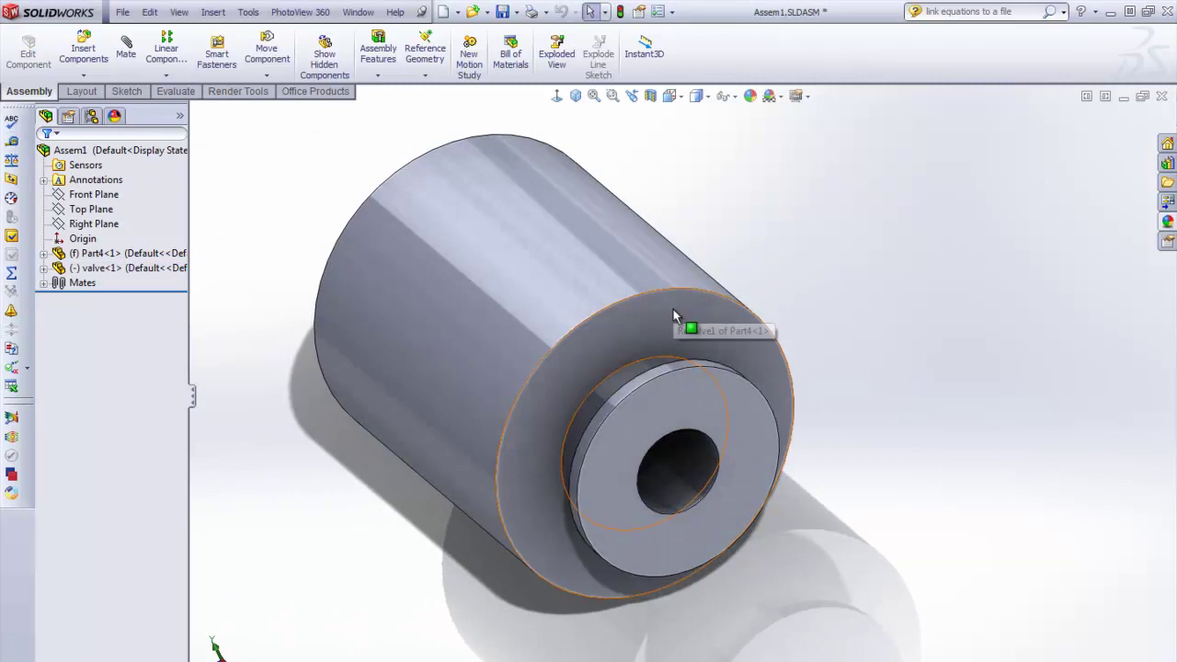